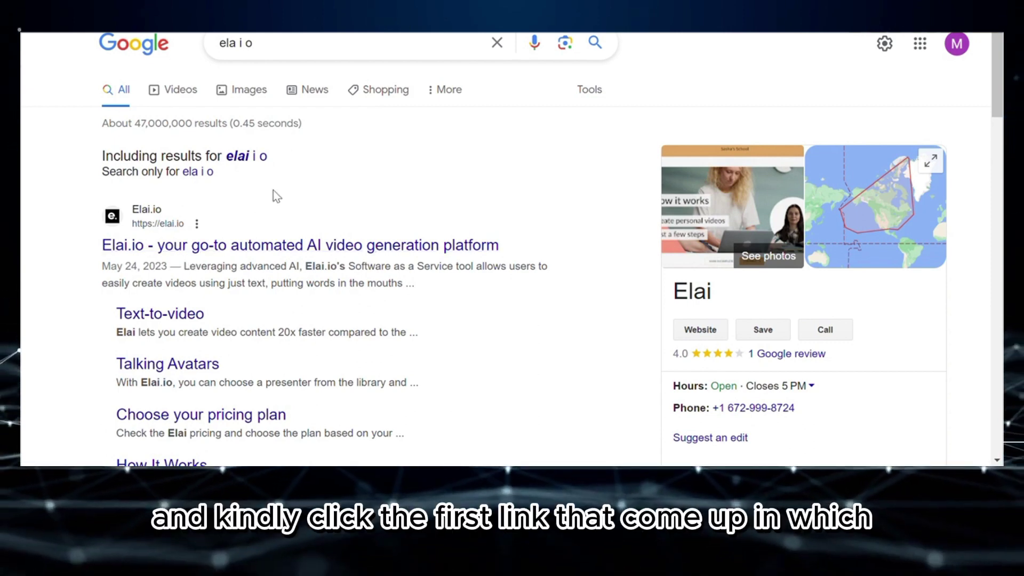
# Step: Open the Elai.io website from the first search result
pyautogui.scroll(-1, 275, 196)
pyautogui.scroll(1, 240, 224)
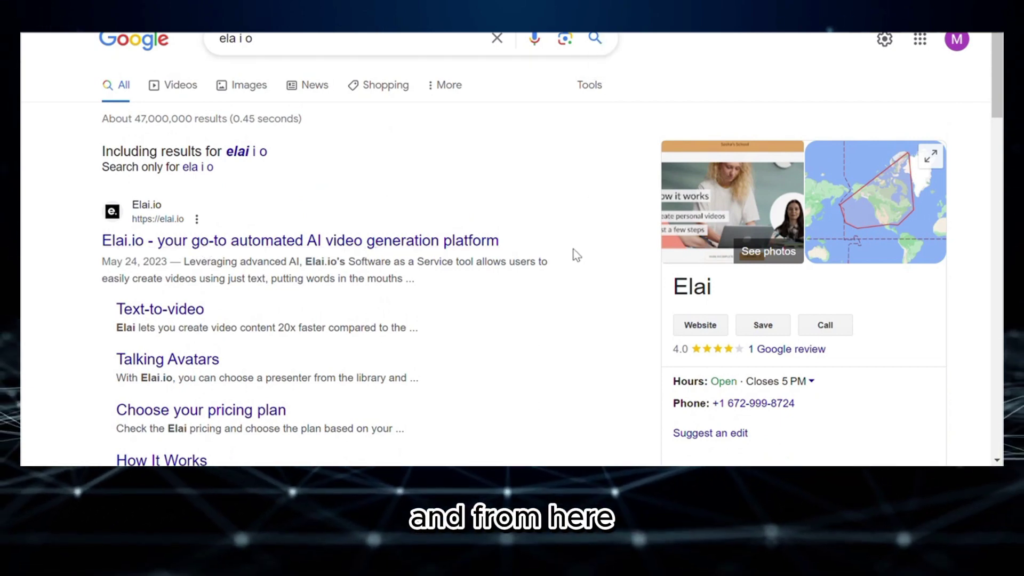
pyautogui.click(389, 247)
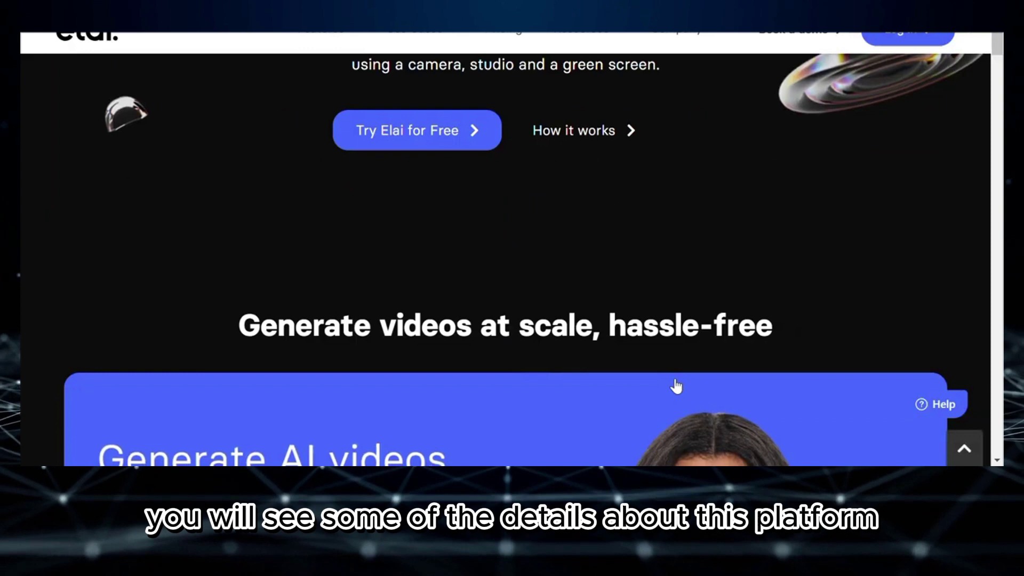
# Step: Examine the Elai homepage for its video generation features, trusted companies, ratings and avatar options
pyautogui.scroll(5, 673, 385)
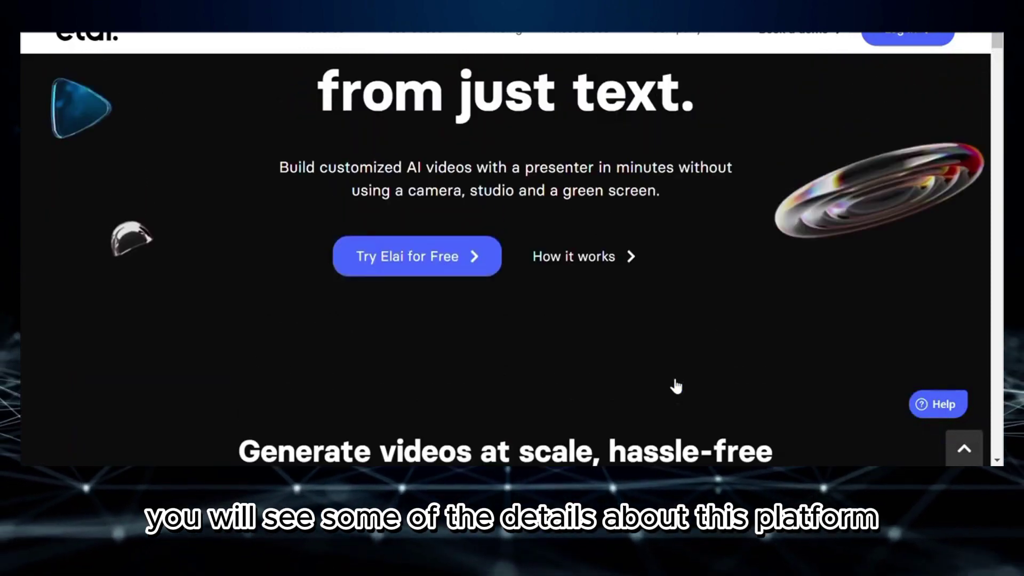
pyautogui.scroll(-1, 672, 384)
pyautogui.scroll(1, 672, 384)
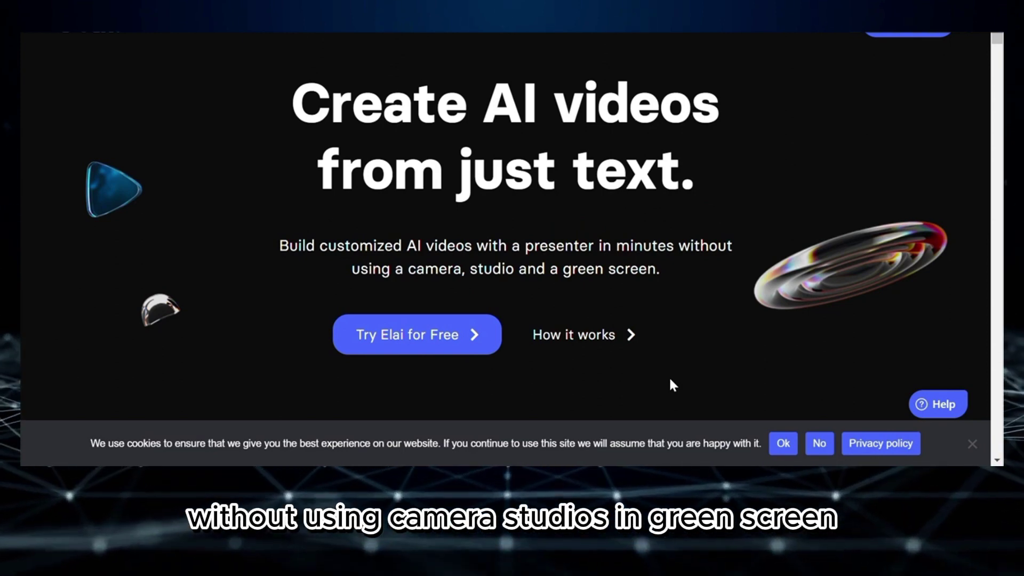
pyautogui.scroll(1, 670, 381)
pyautogui.scroll(-3, 670, 380)
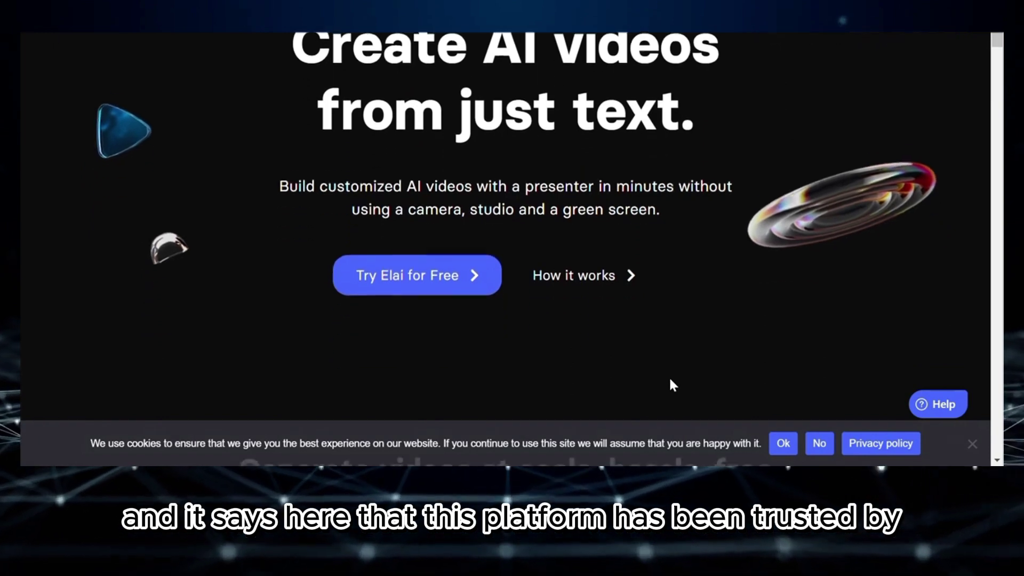
pyautogui.scroll(-1, 672, 385)
pyautogui.scroll(-5, 673, 385)
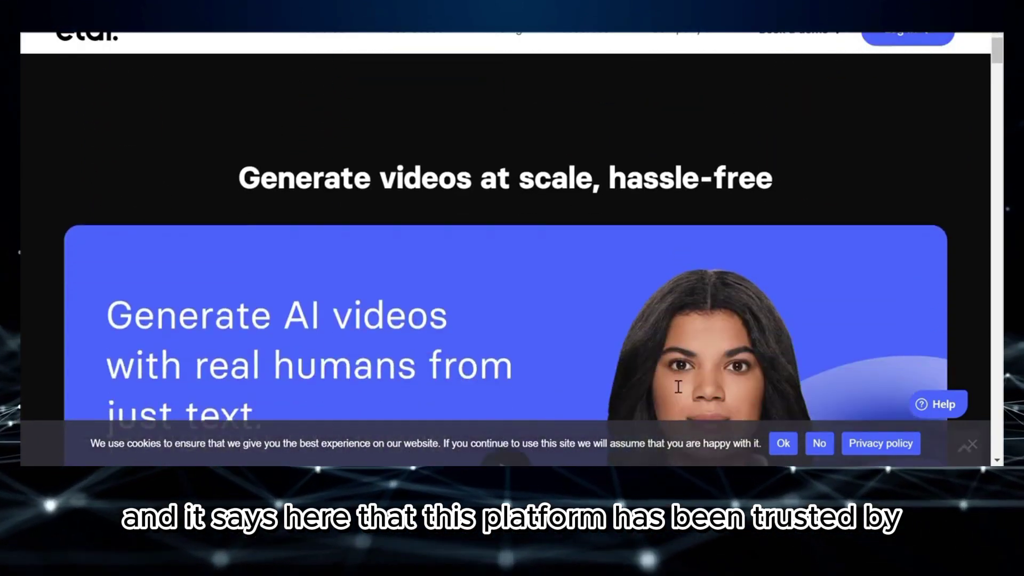
pyautogui.scroll(-8, 673, 385)
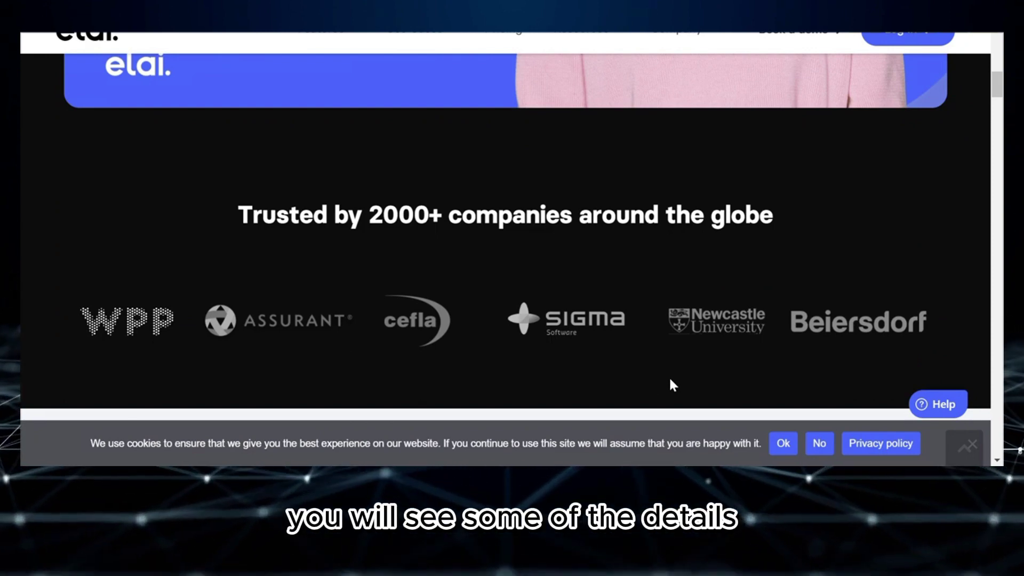
pyautogui.scroll(-8, 669, 379)
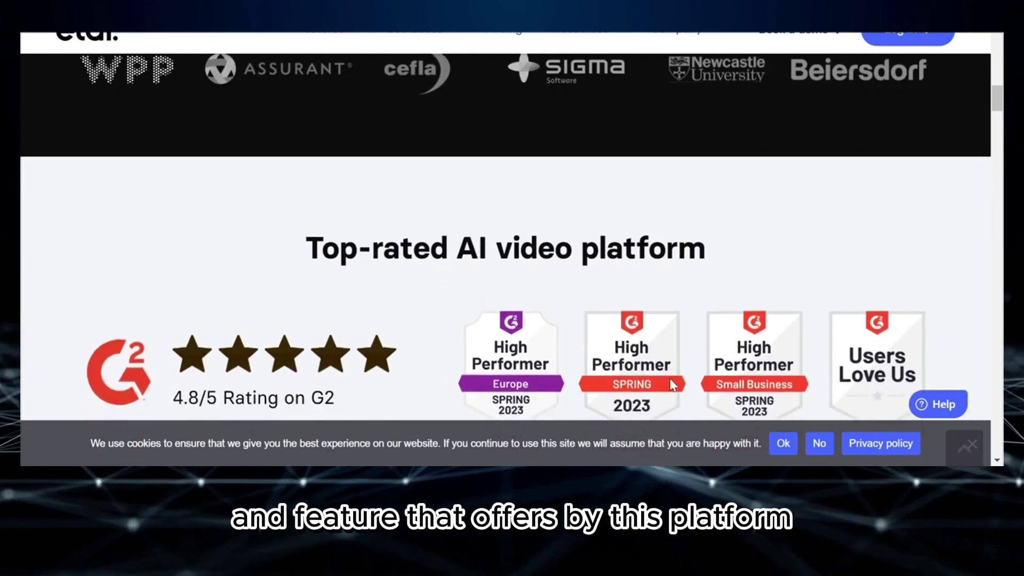
pyautogui.scroll(-8, 669, 376)
pyautogui.scroll(20, 668, 375)
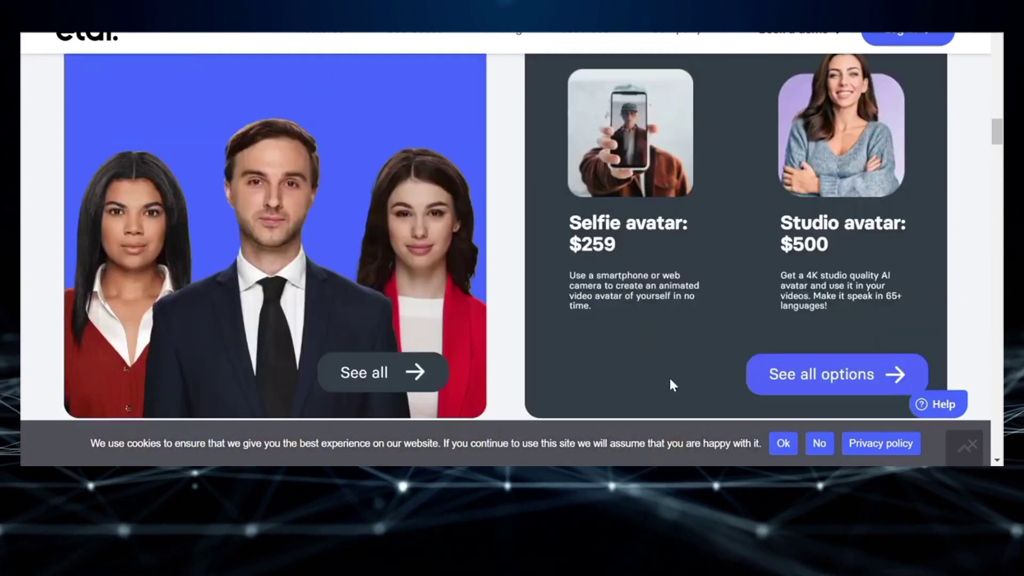
pyautogui.scroll(5, 673, 385)
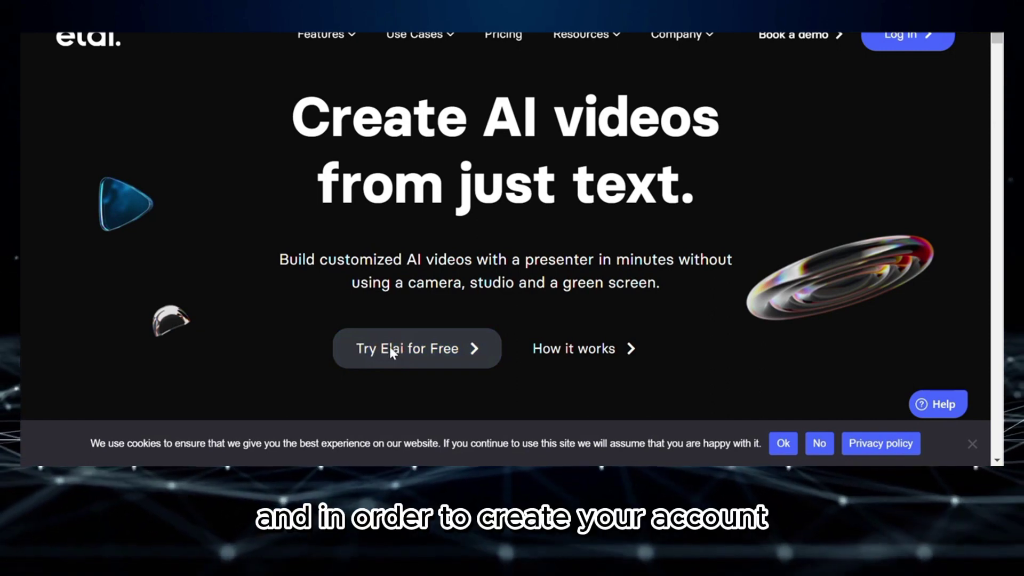
# Step: Sign up for a free Elai account with the full name, email and password, accepting the Terms & Conditions and Privacy Policy
pyautogui.click(390, 350)
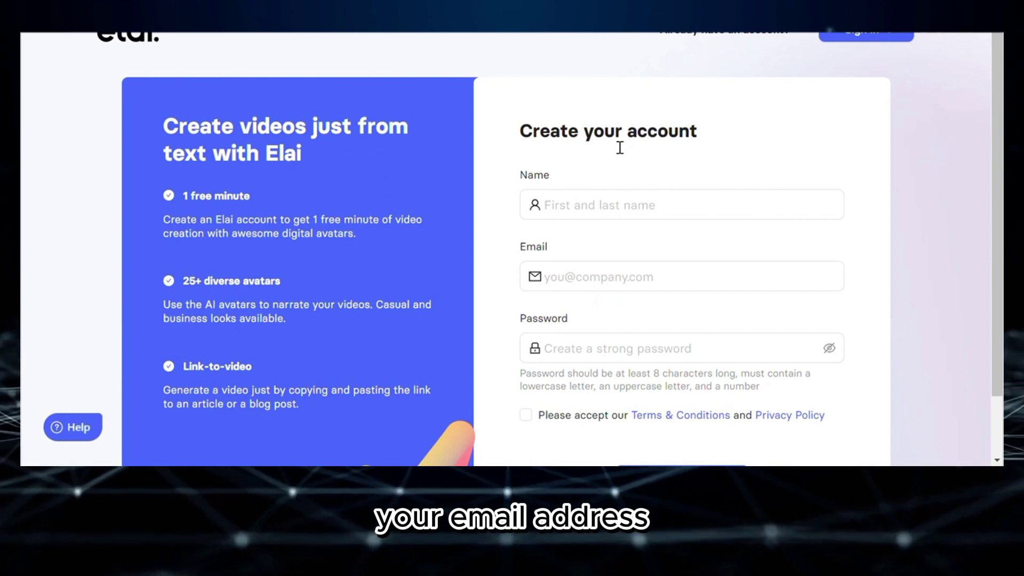
pyautogui.scroll(-1, 666, 218)
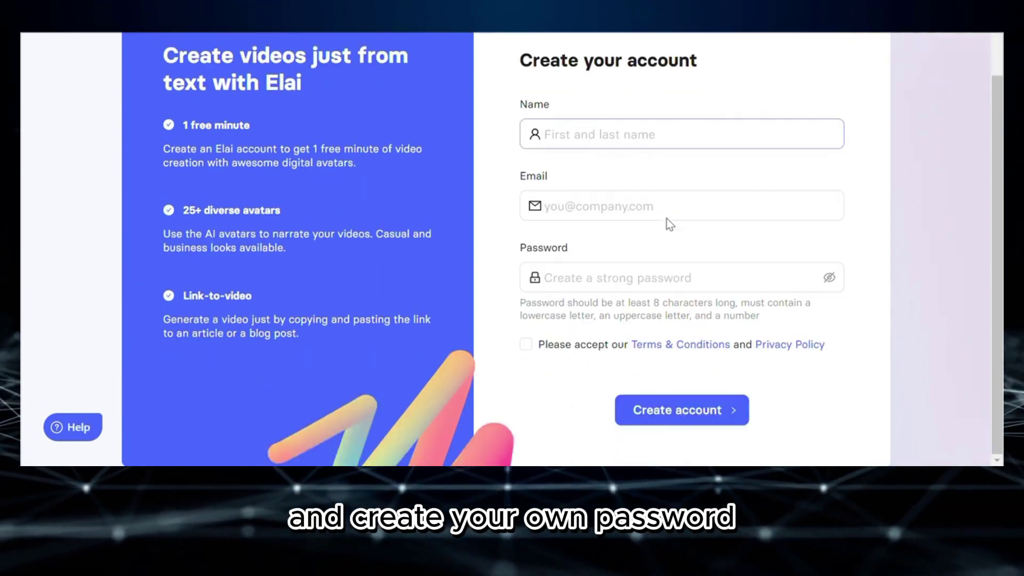
pyautogui.scroll(1, 667, 218)
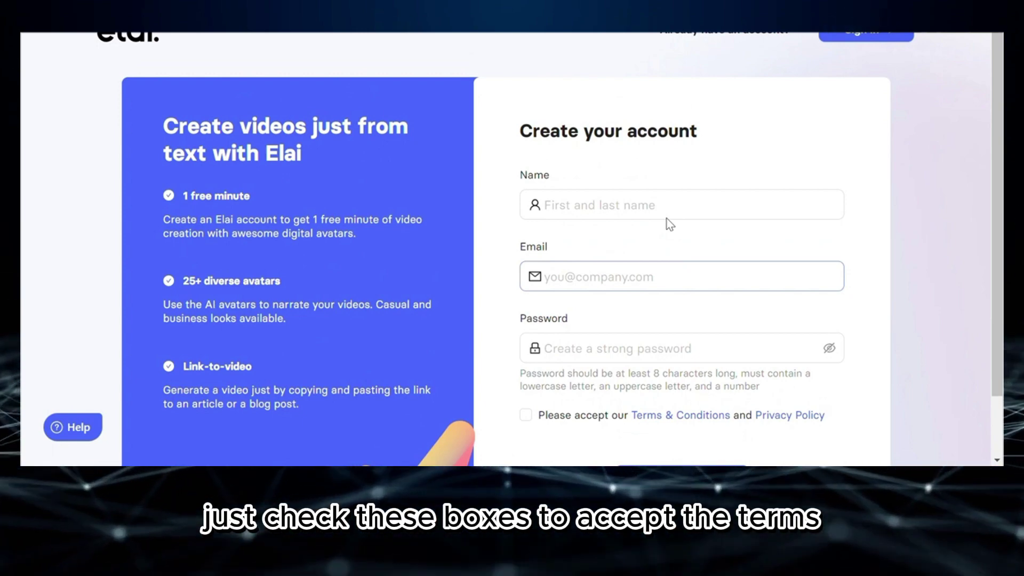
pyautogui.click(669, 216)
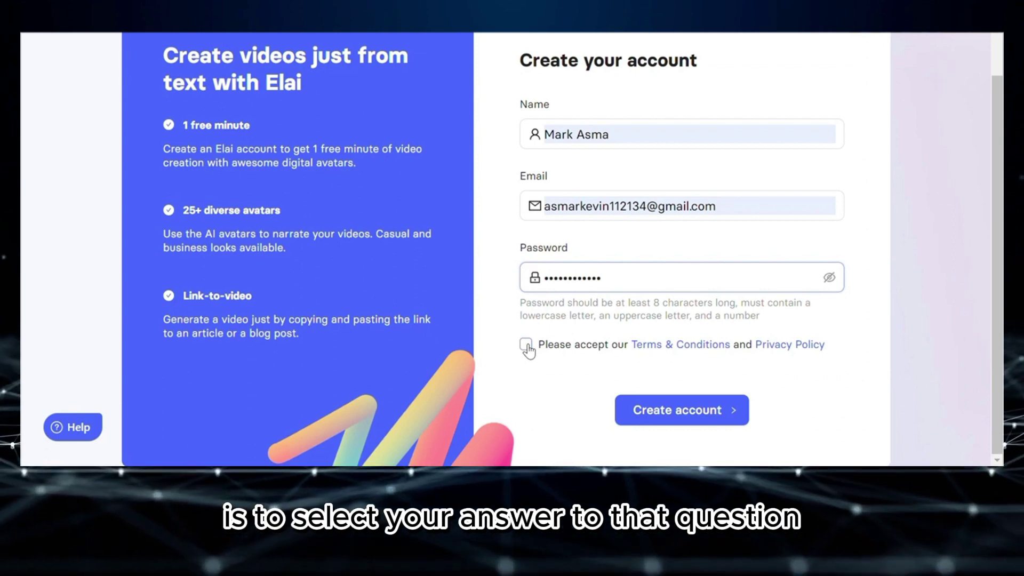
pyautogui.click(526, 347)
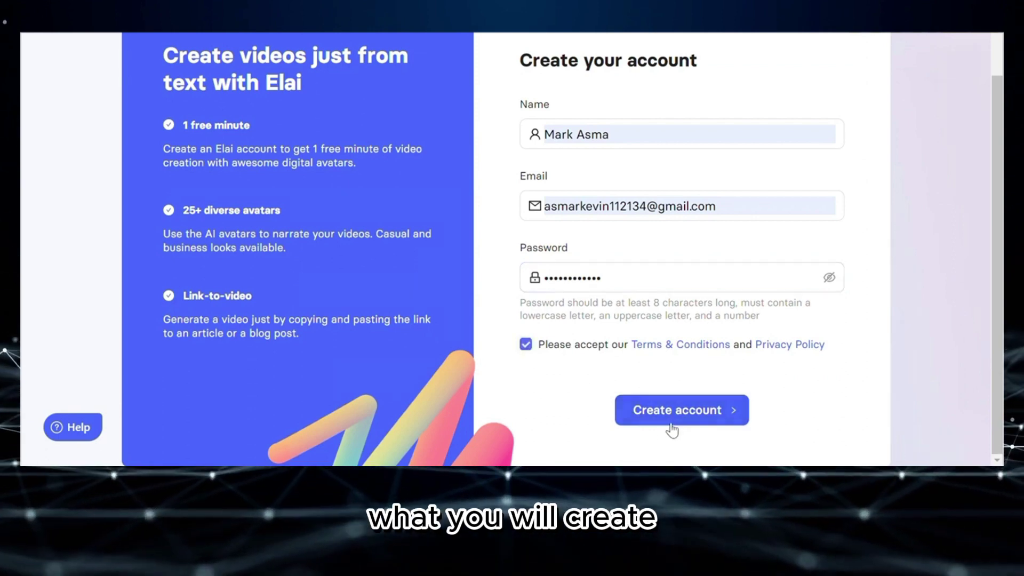
pyautogui.click(674, 425)
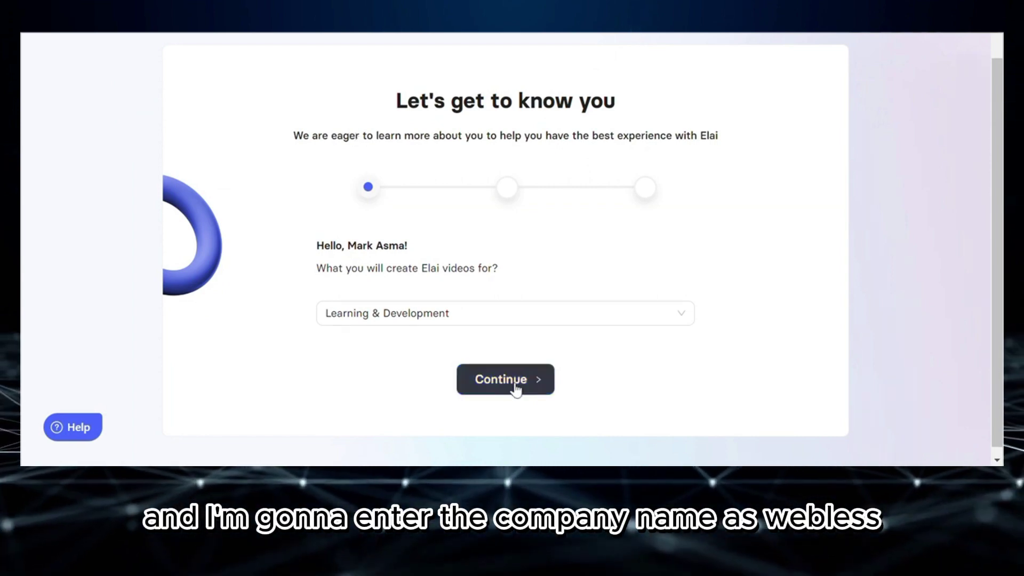
# Step: Complete the onboarding with Learning & Development, company name WebWhiz and company size 1-5, and skip the mailbox confirmation
pyautogui.click(536, 371)
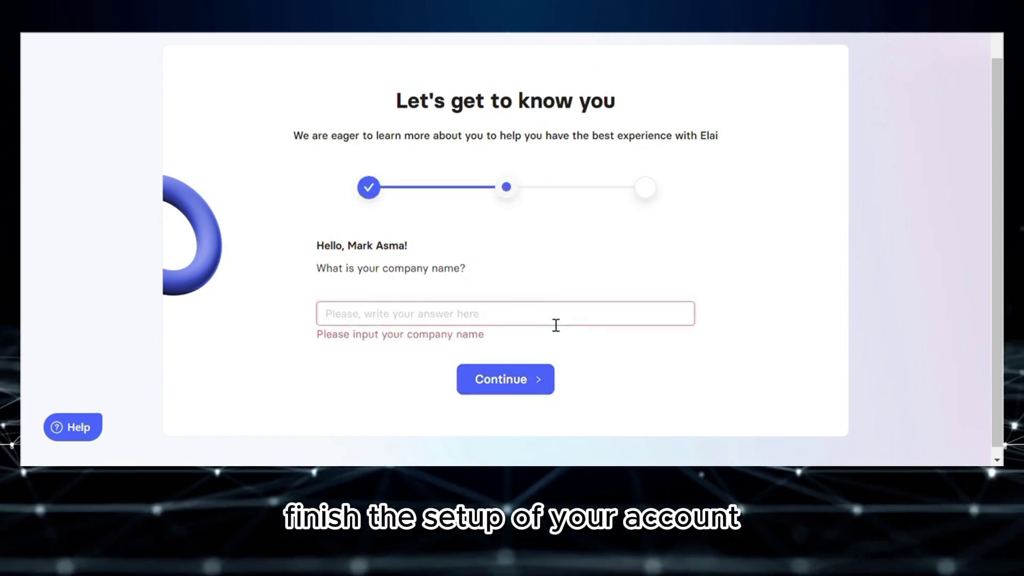
pyautogui.write('We')
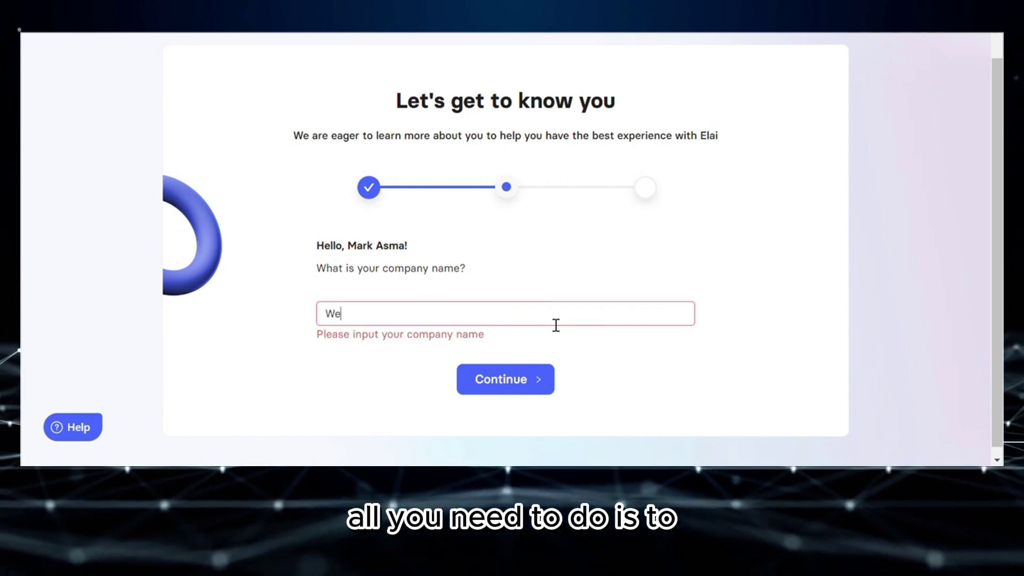
pyautogui.write('bWhizz')
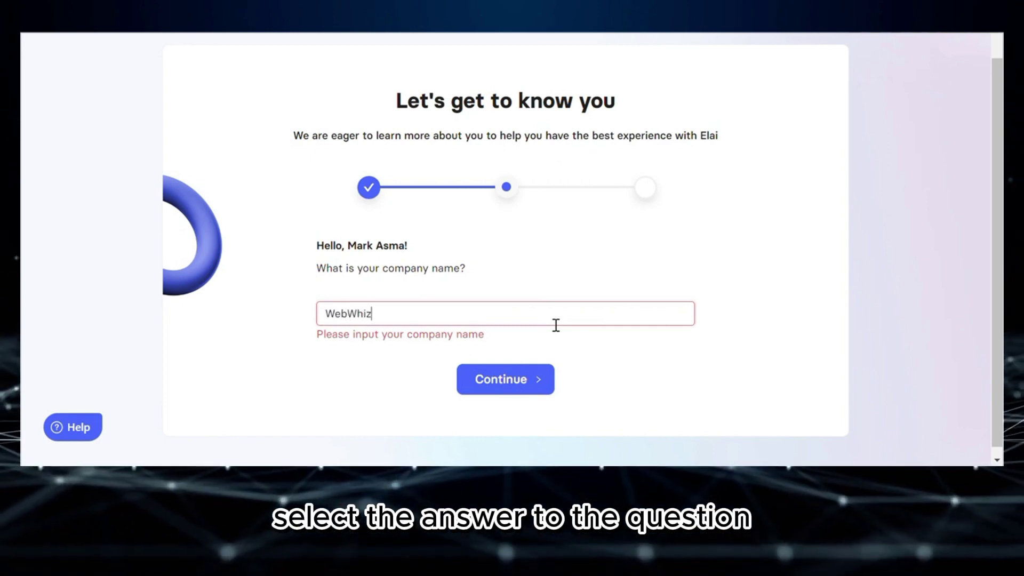
pyautogui.click(545, 382)
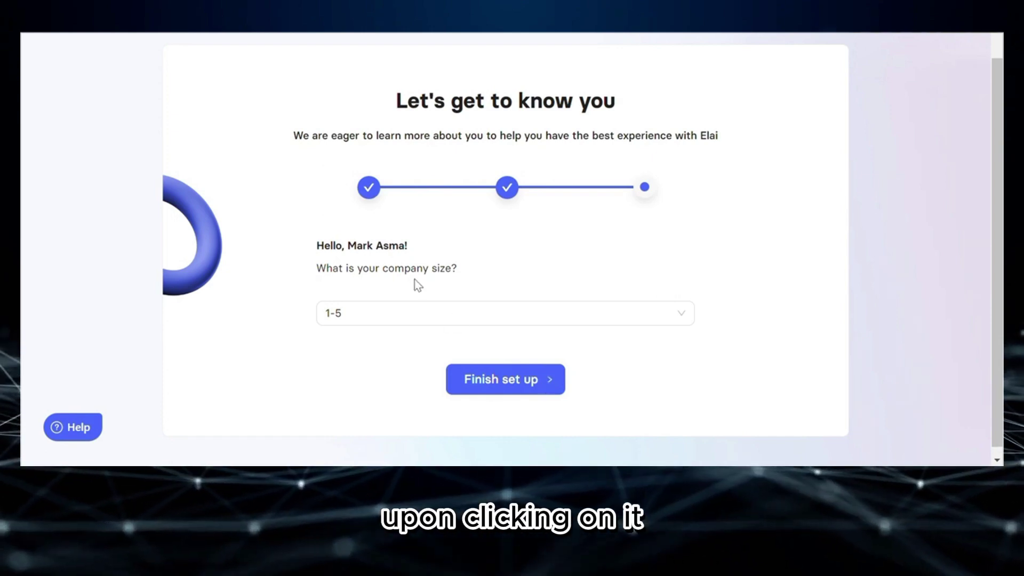
pyautogui.click(513, 379)
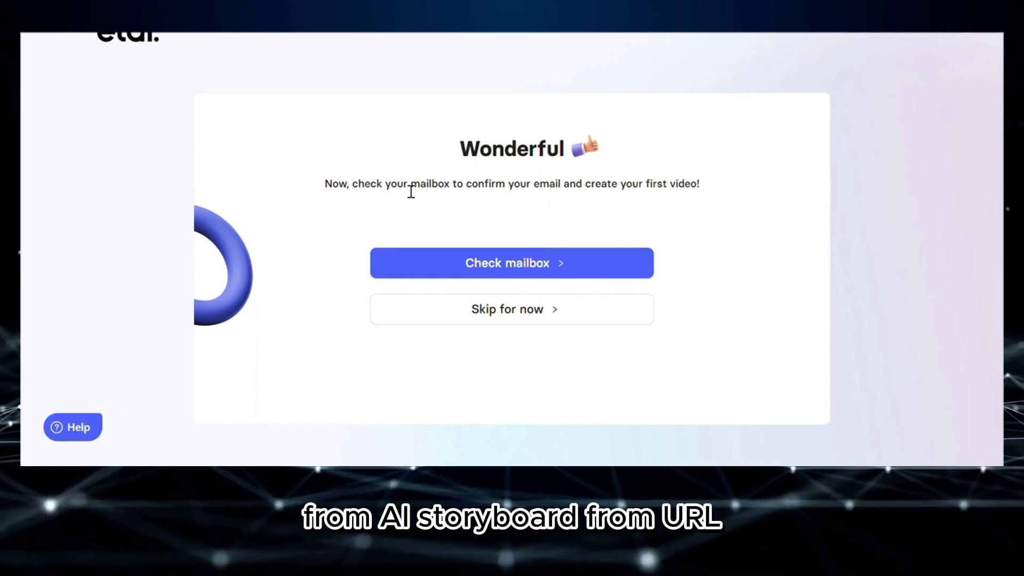
pyautogui.click(571, 318)
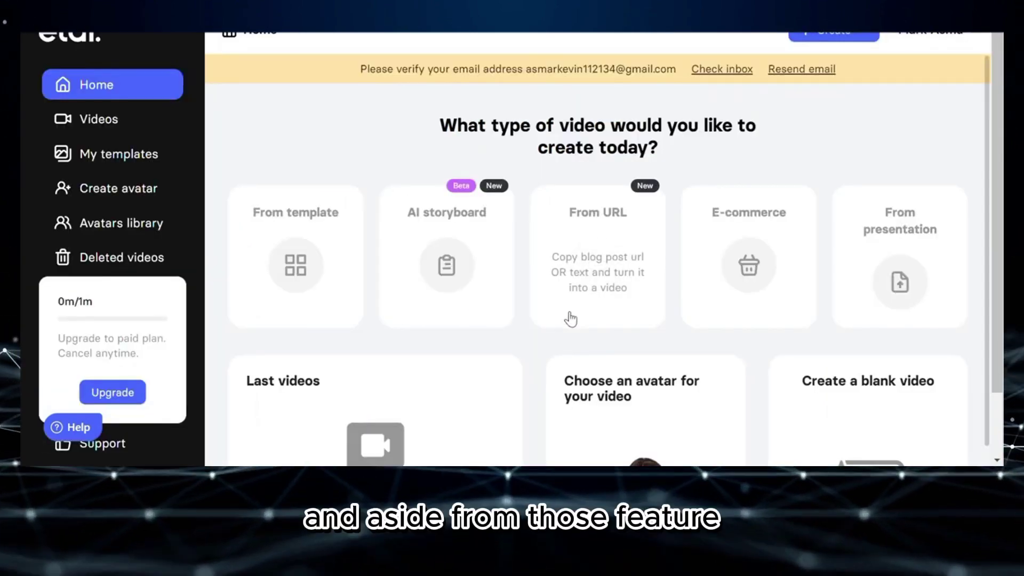
# Step: Look over the video creation options on the home page and the My videos section
pyautogui.scroll(-3, 570, 319)
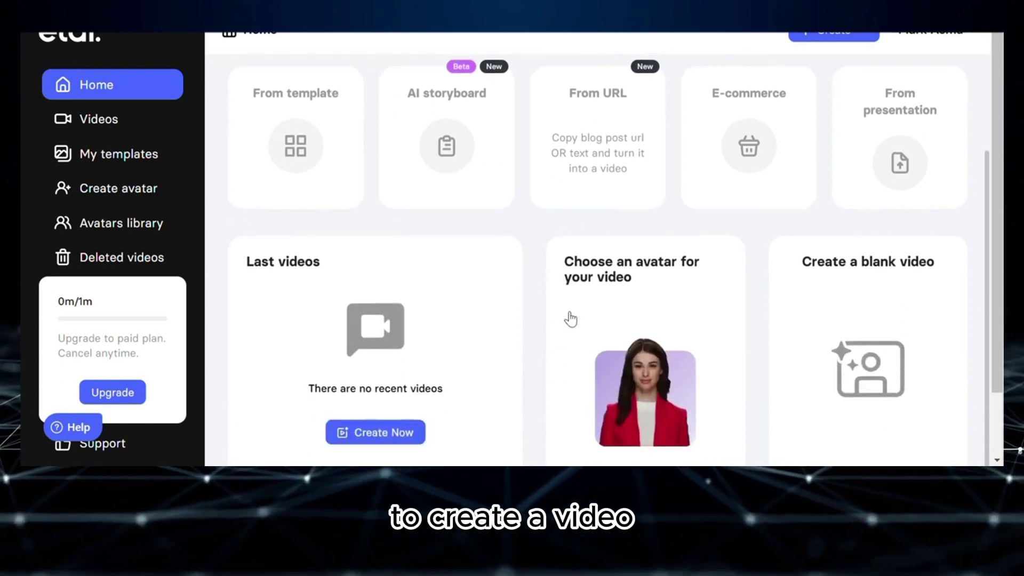
pyautogui.scroll(3, 570, 318)
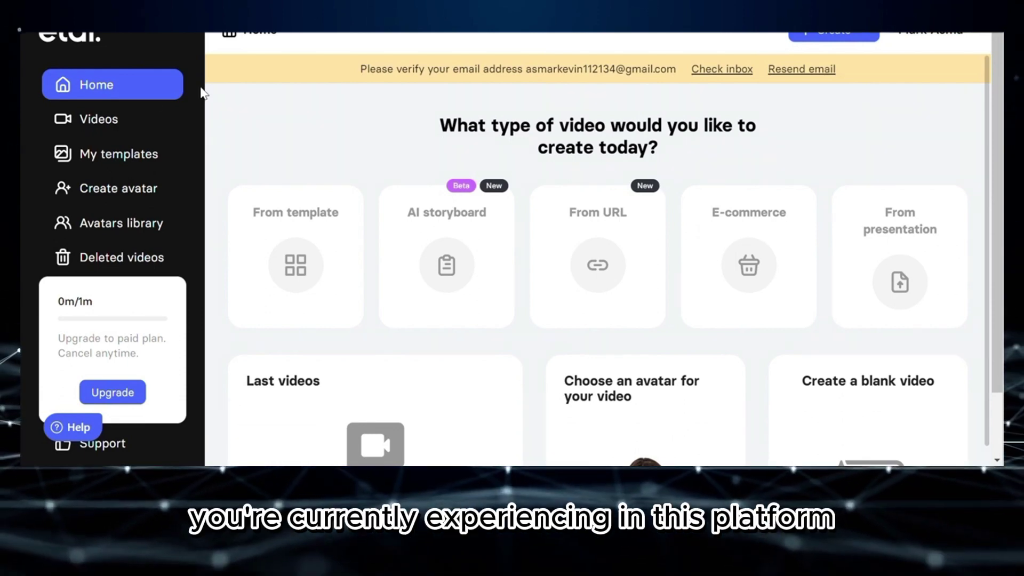
pyautogui.click(129, 129)
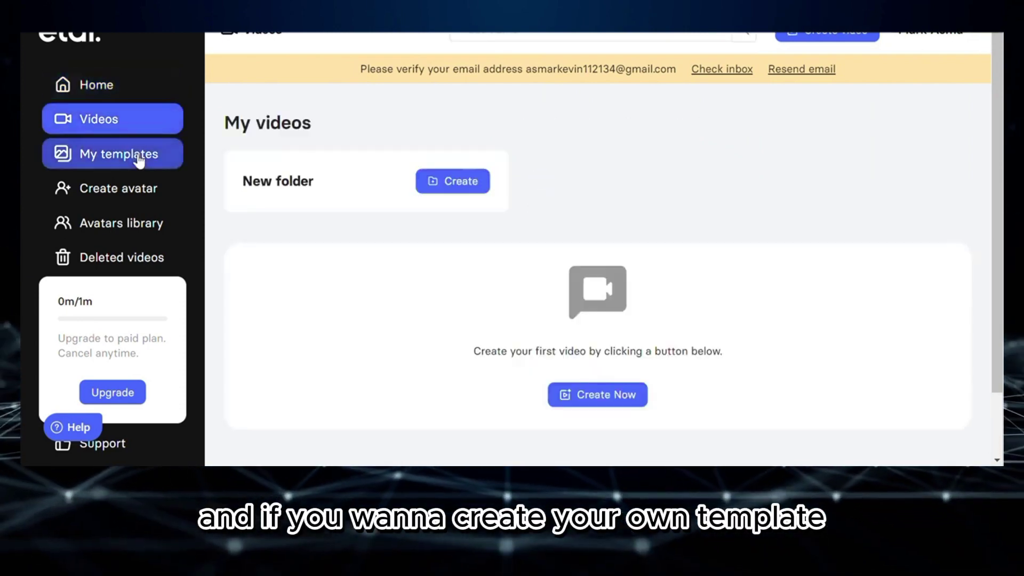
# Step: Open the My templates section and start creating a new template
pyautogui.click(138, 160)
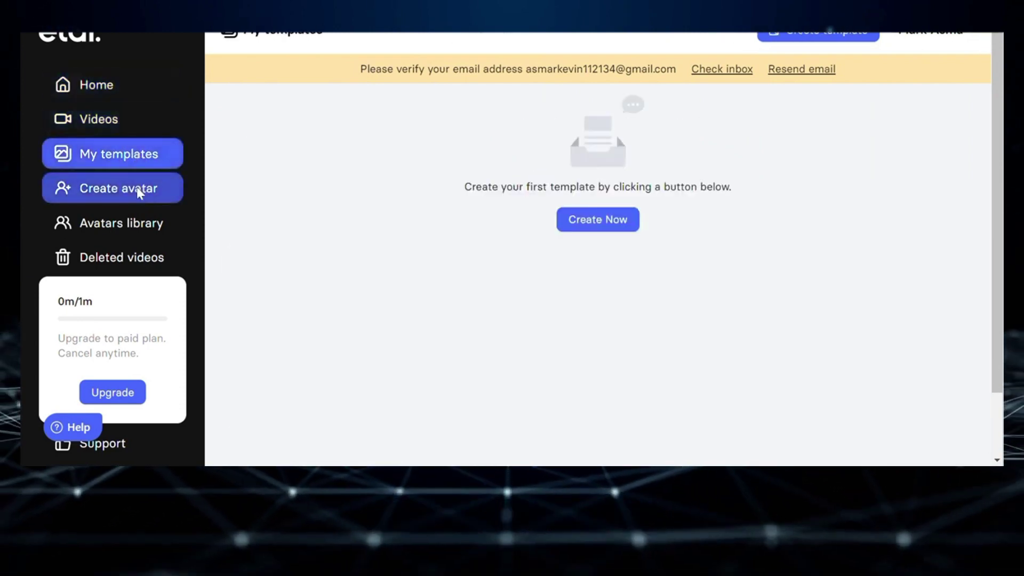
pyautogui.click(138, 190)
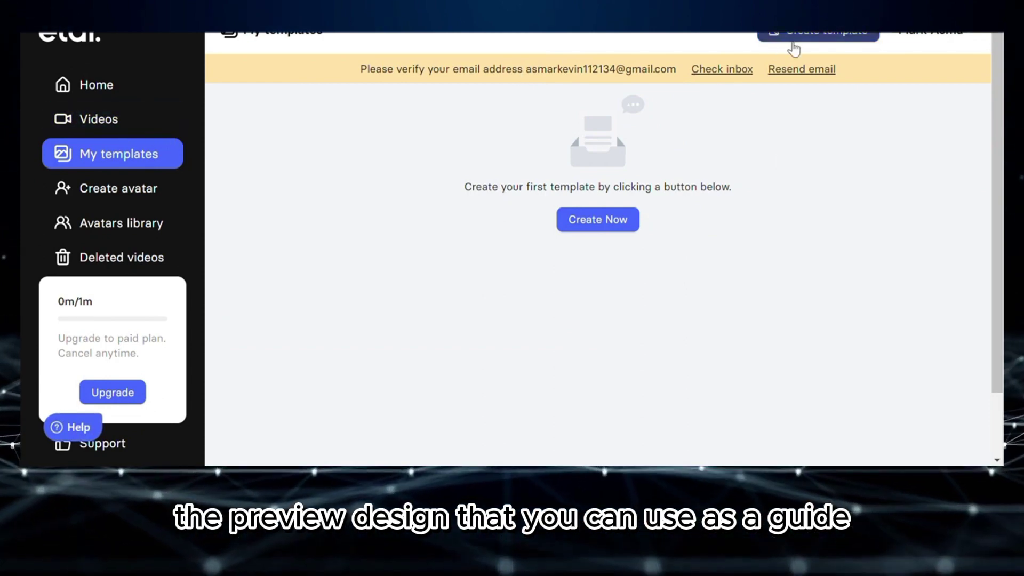
pyautogui.click(791, 39)
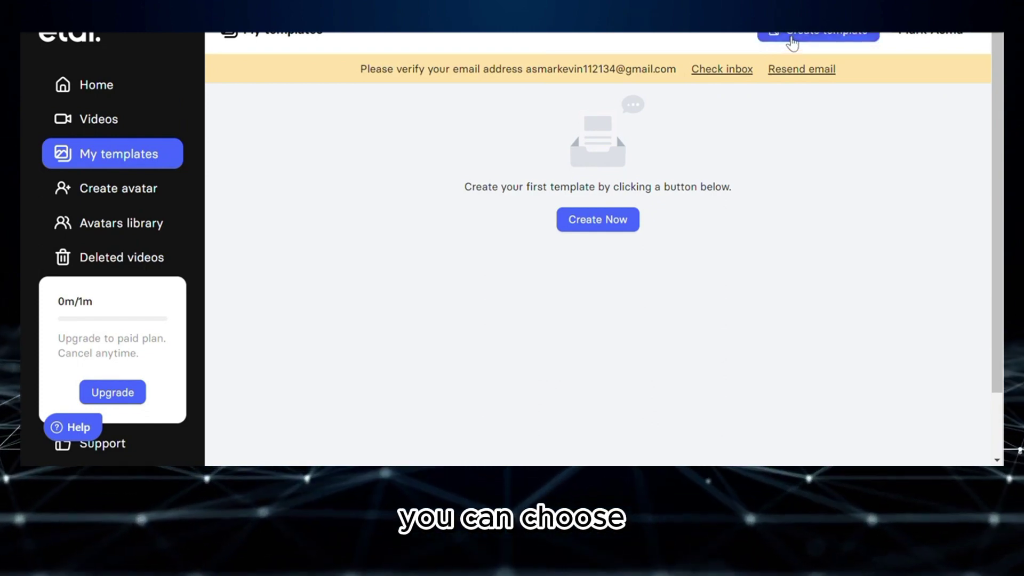
pyautogui.click(792, 39)
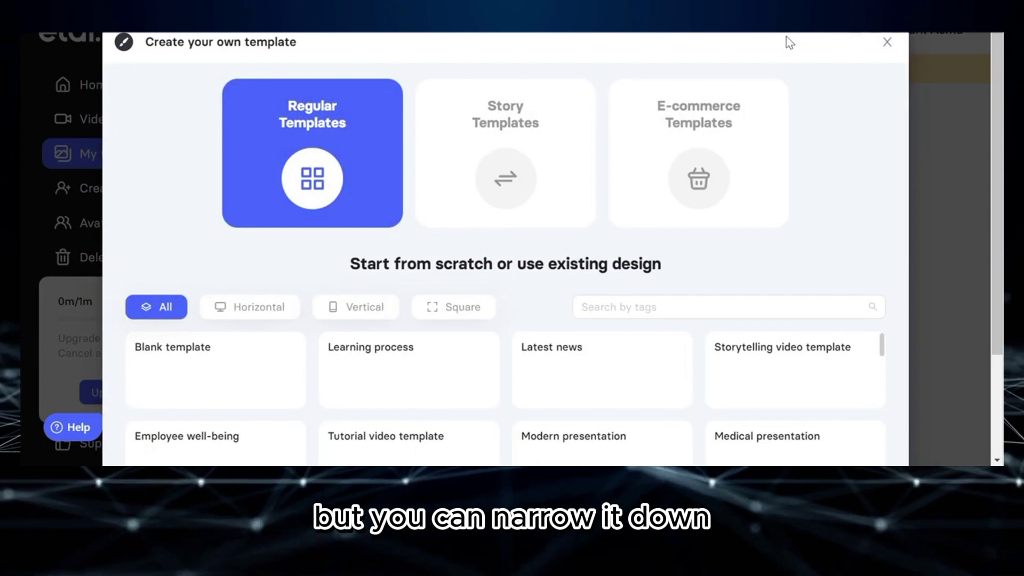
# Step: Look through the existing regular template designs and the tags available for searching them
pyautogui.click(624, 309)
pyautogui.scroll(-2, 623, 312)
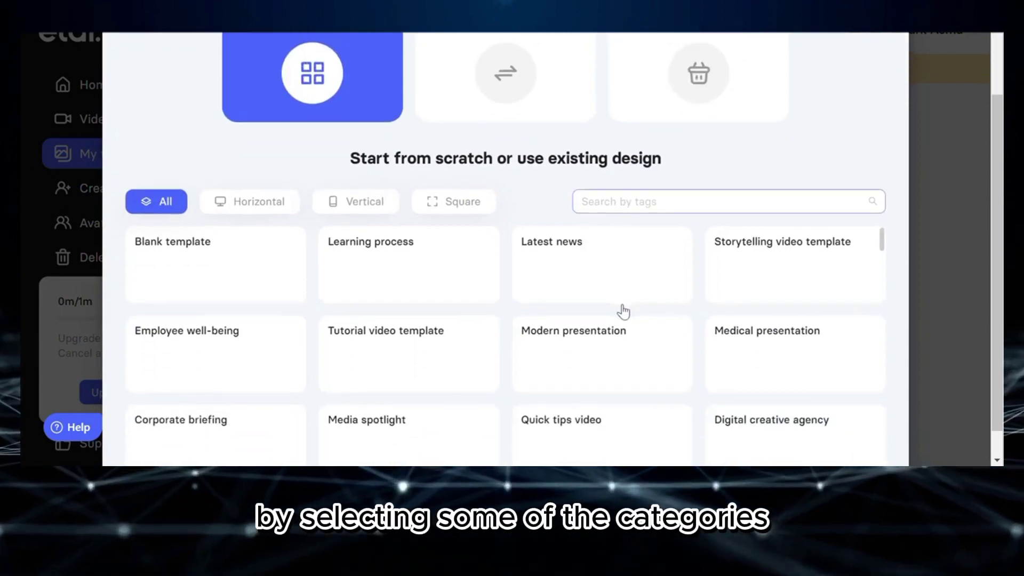
pyautogui.scroll(2, 623, 312)
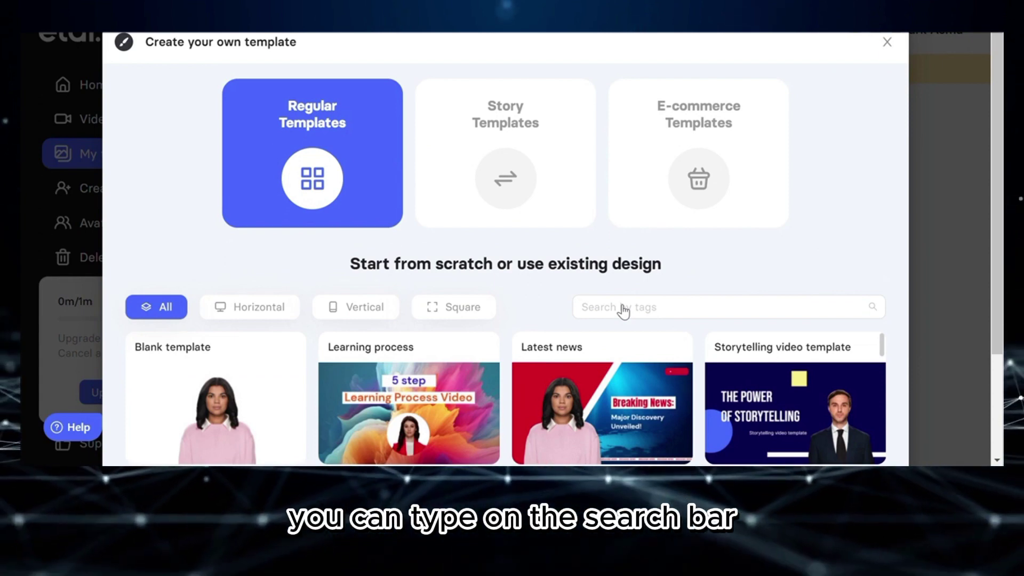
pyautogui.scroll(-3, 359, 441)
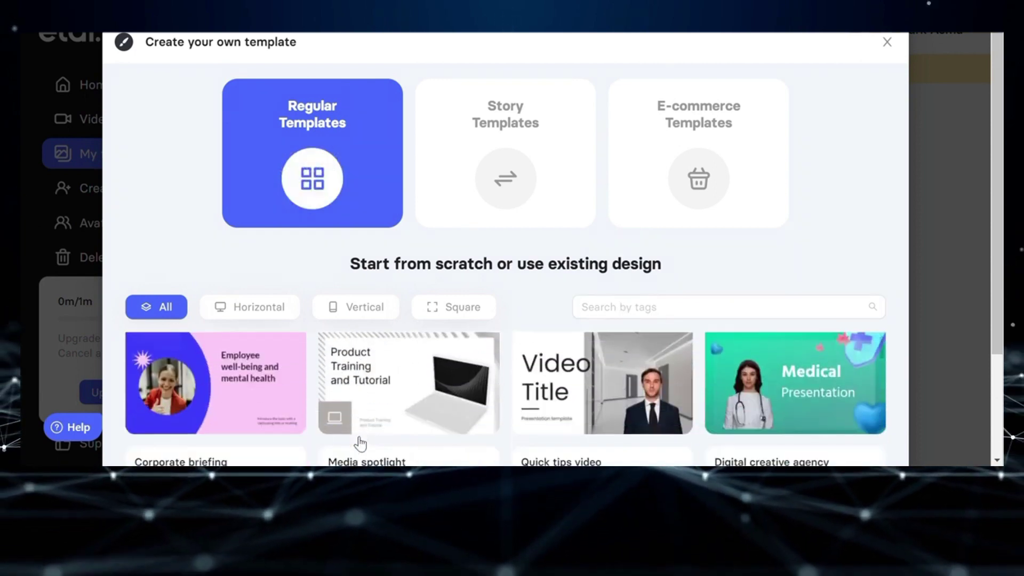
pyautogui.scroll(-3, 756, 265)
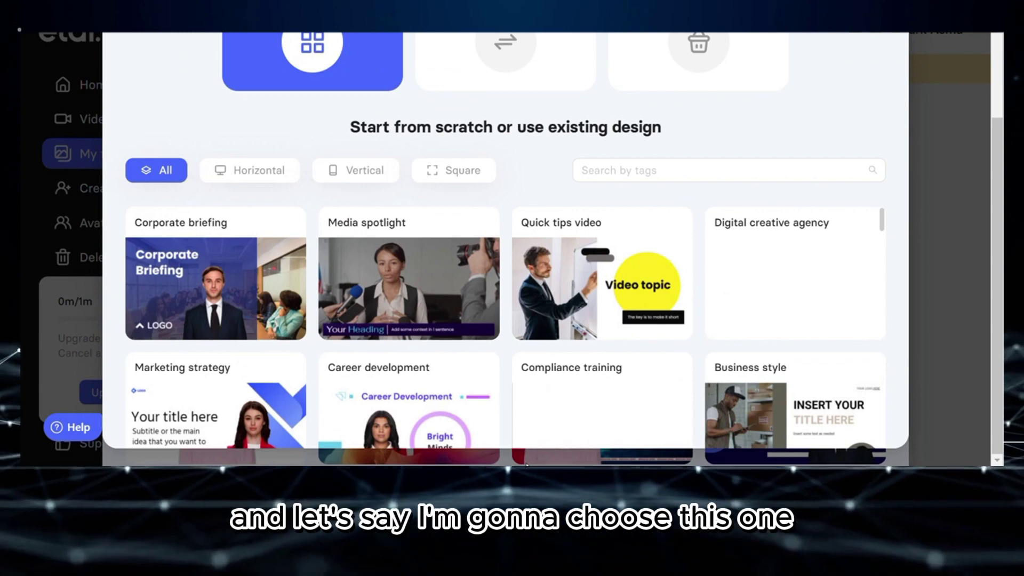
pyautogui.scroll(-6, 586, 314)
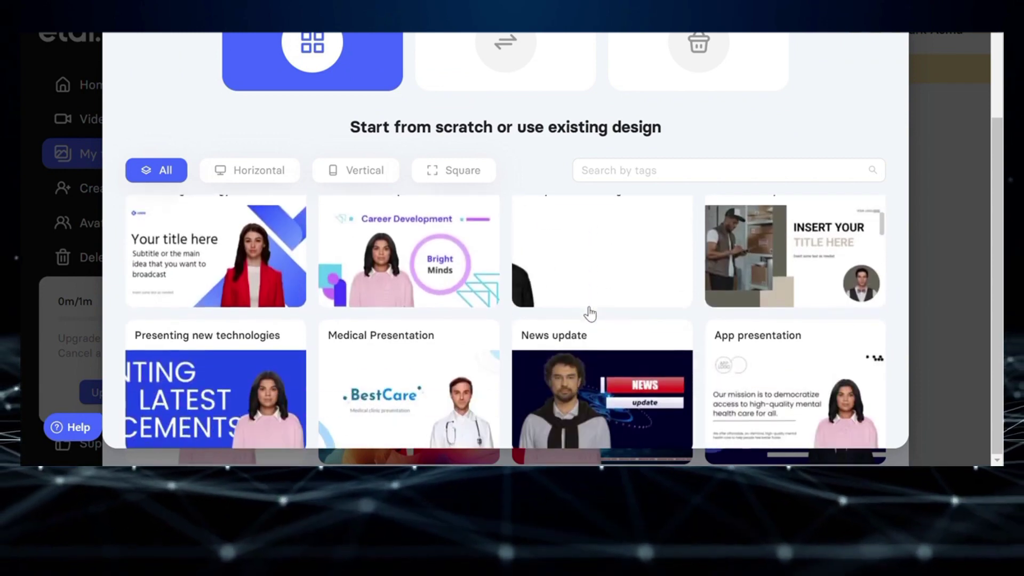
pyautogui.scroll(1, 585, 308)
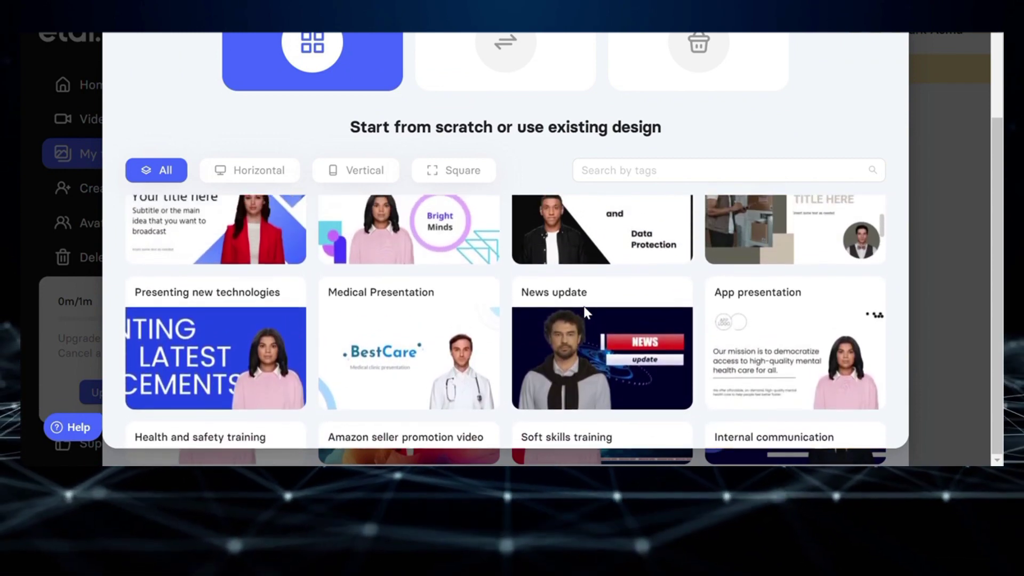
pyautogui.moveTo(401, 365)
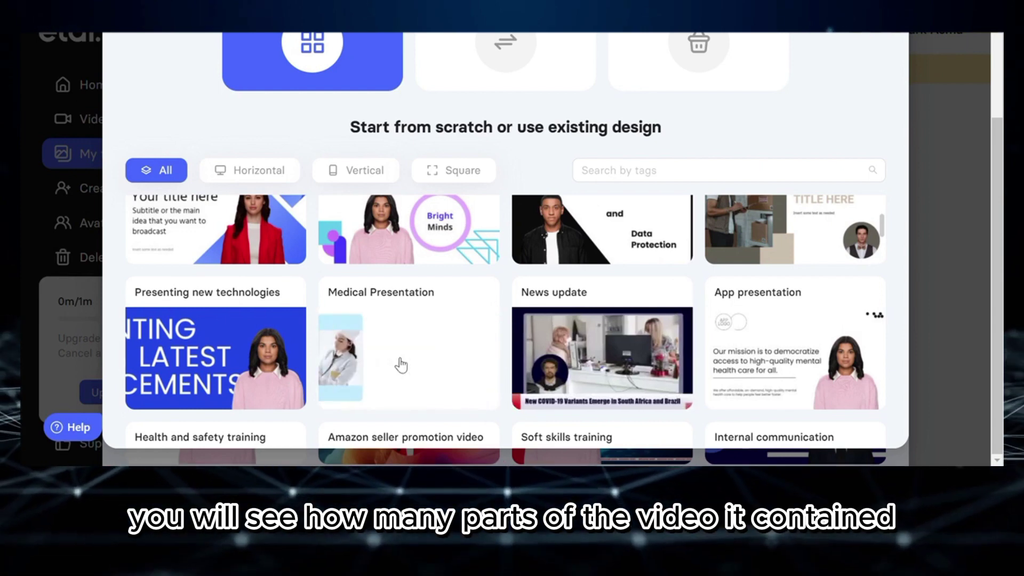
pyautogui.scroll(-2, 401, 365)
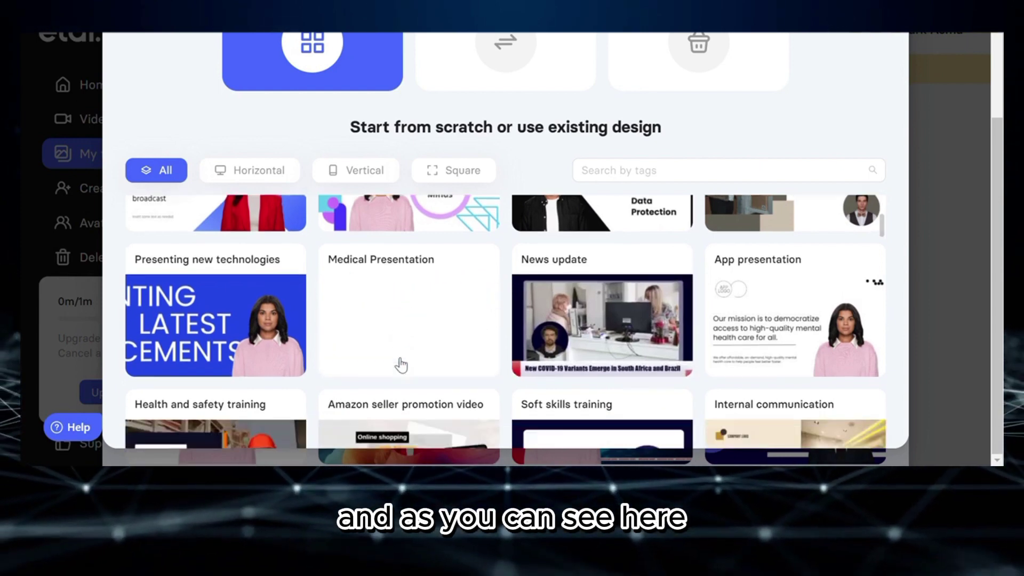
pyautogui.scroll(3, 401, 364)
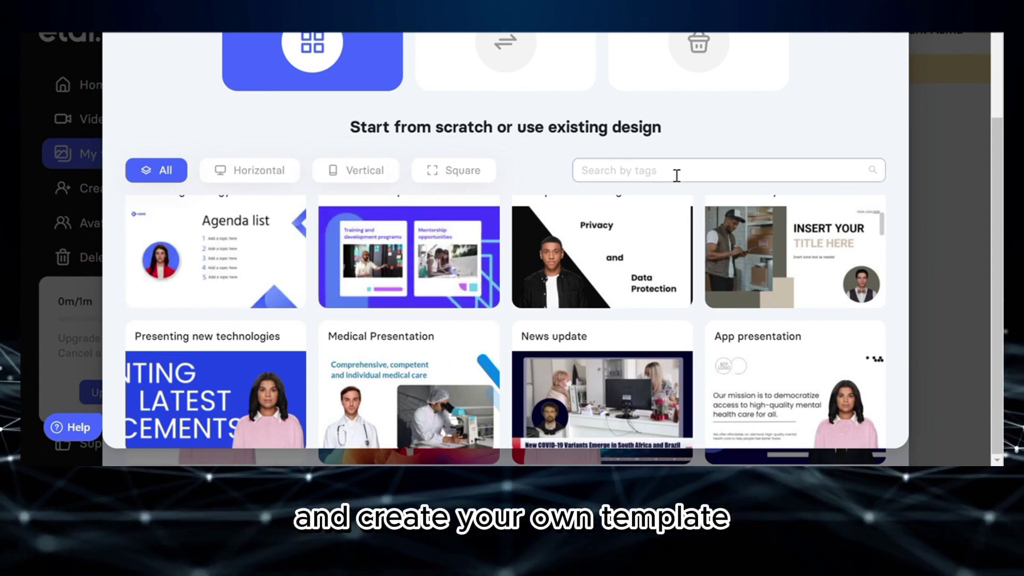
pyautogui.click(726, 179)
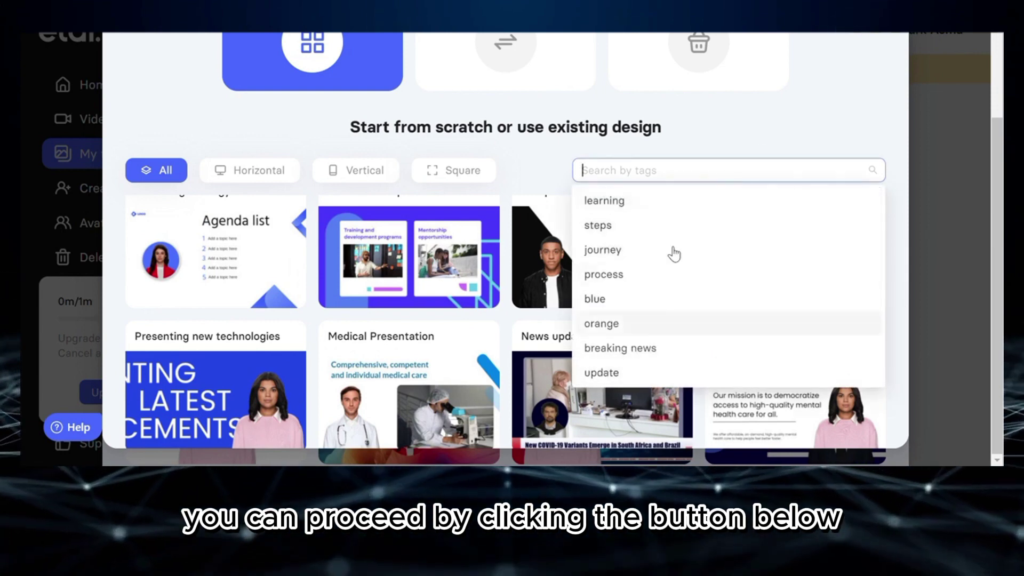
pyautogui.click(754, 136)
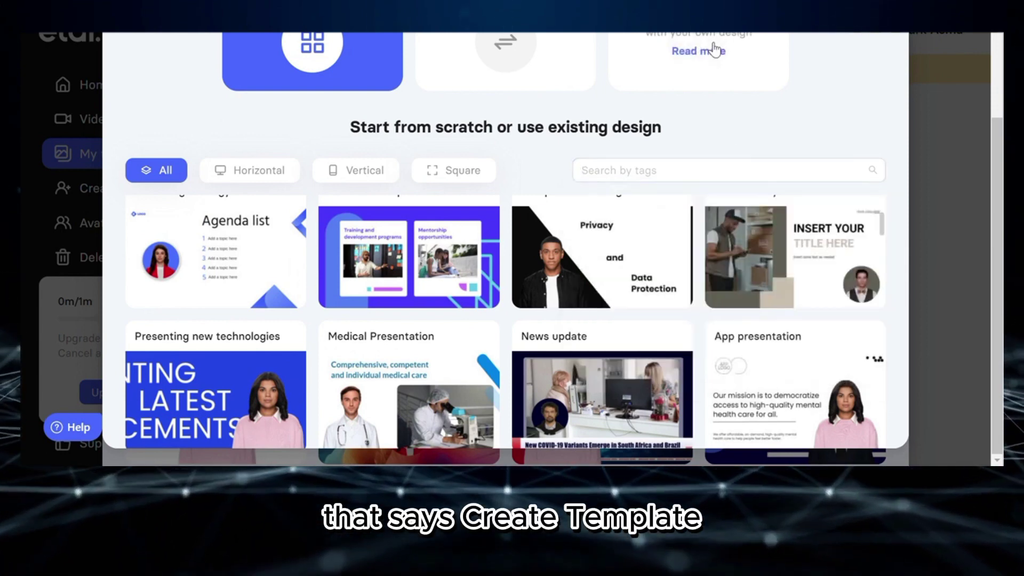
# Step: Preview the Medical Presentation design with the BestCare clinic slides and create a template from it
pyautogui.scroll(1, 643, 137)
pyautogui.scroll(3, 640, 137)
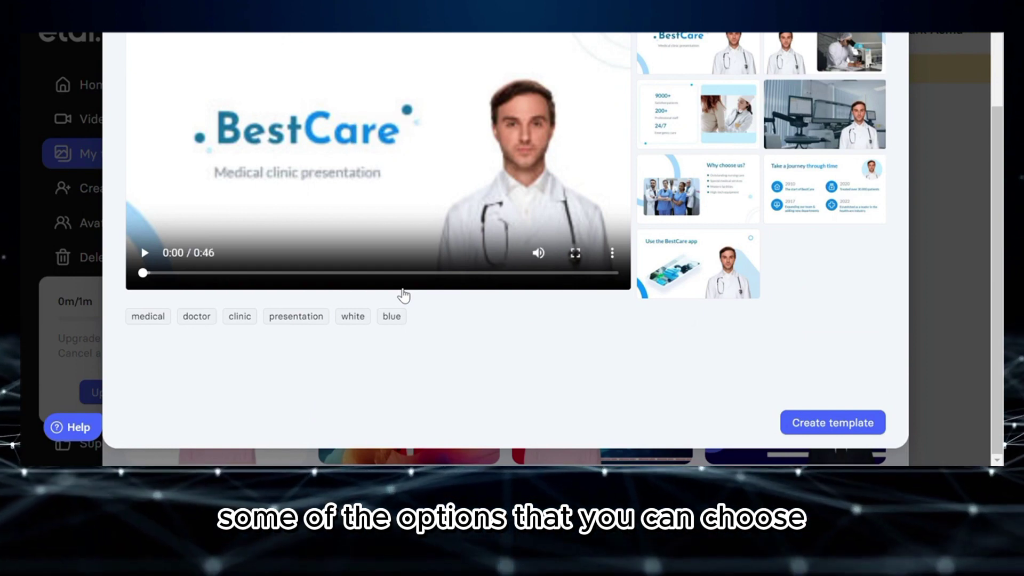
pyautogui.scroll(3, 742, 337)
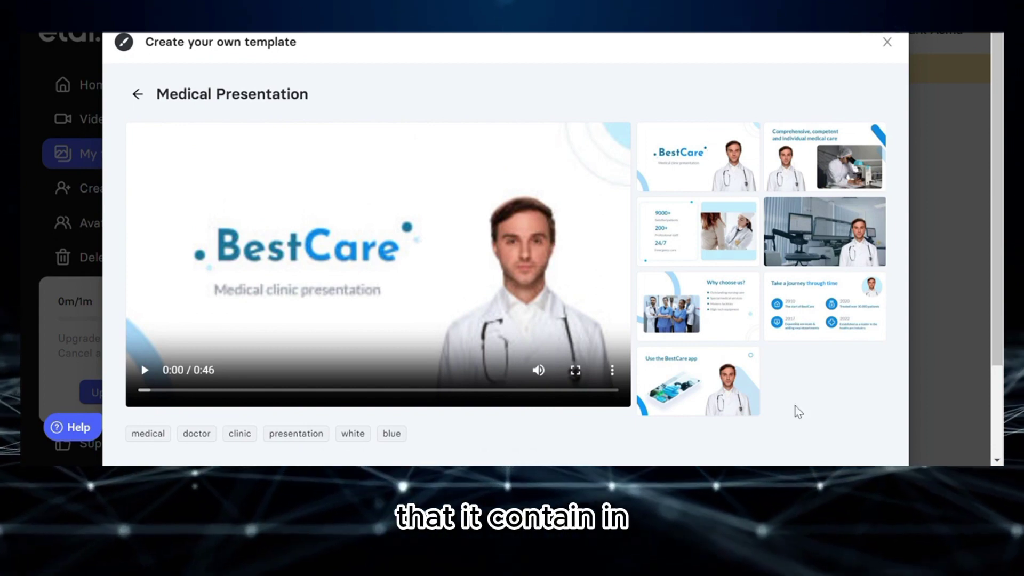
pyautogui.scroll(-3, 802, 418)
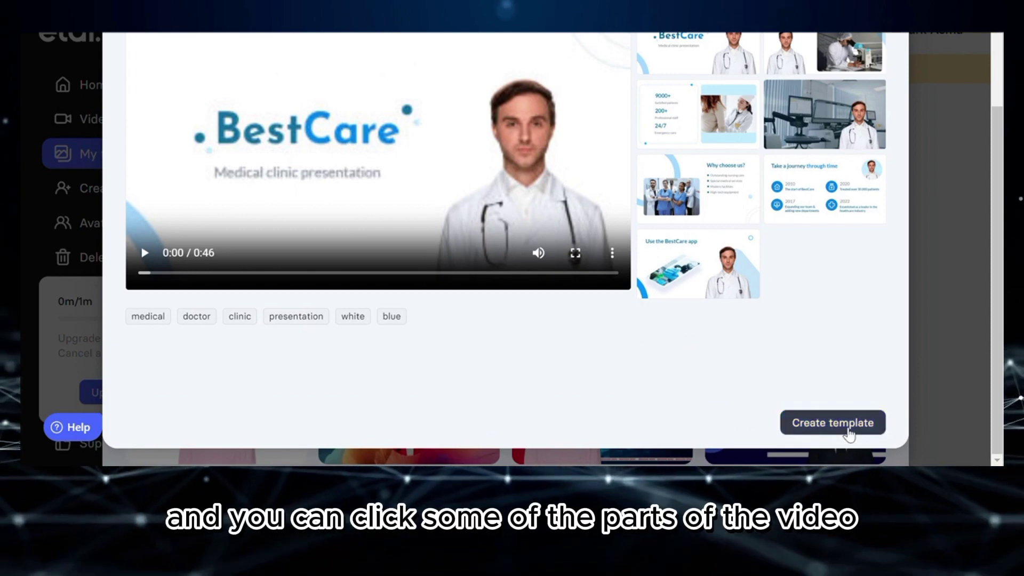
pyautogui.click(848, 432)
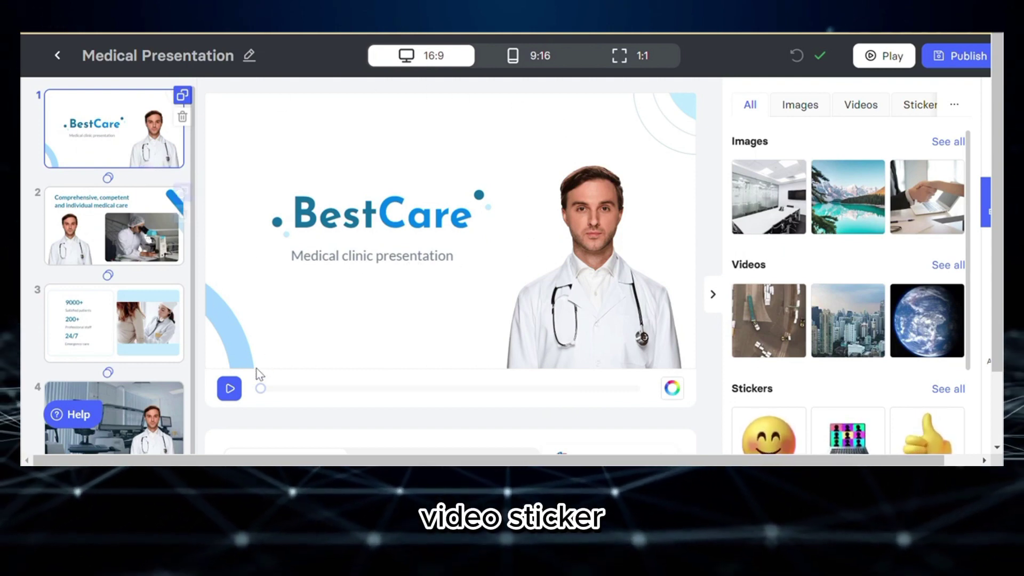
# Step: Look over the template's first three slides and the available image, video and sticker elements
pyautogui.click(230, 389)
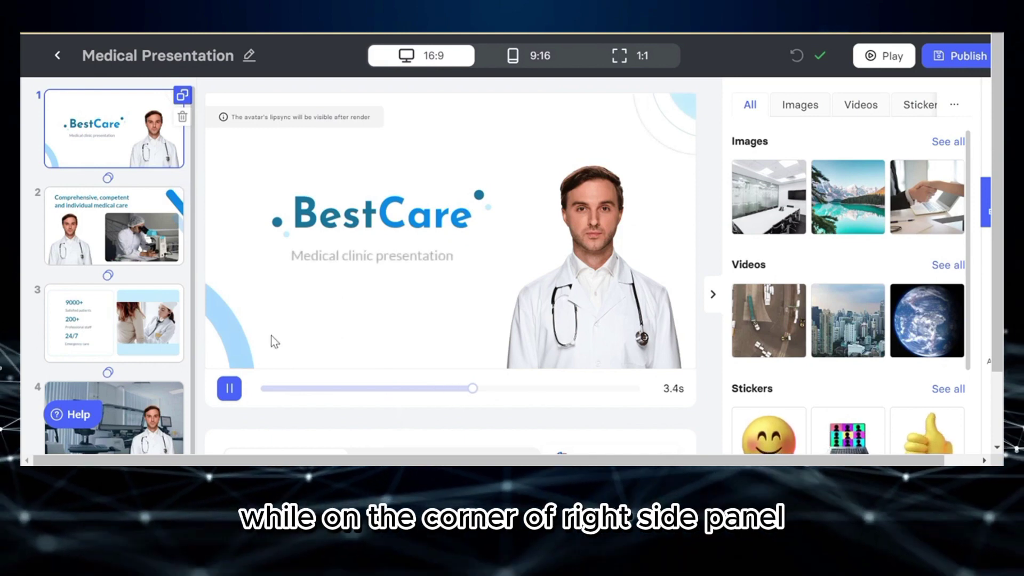
pyautogui.click(133, 219)
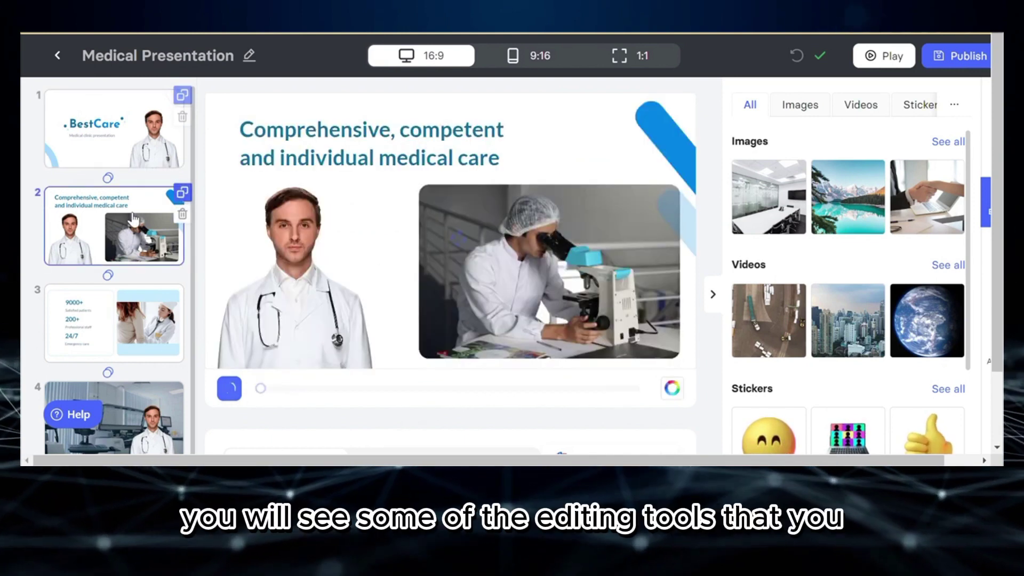
pyautogui.click(138, 325)
pyautogui.scroll(-3, 137, 320)
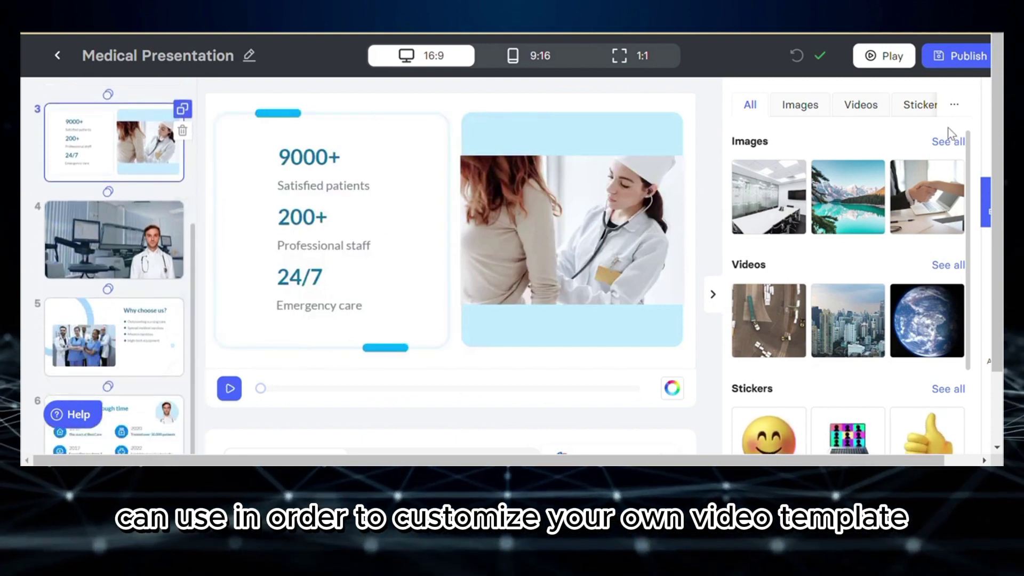
pyautogui.click(804, 107)
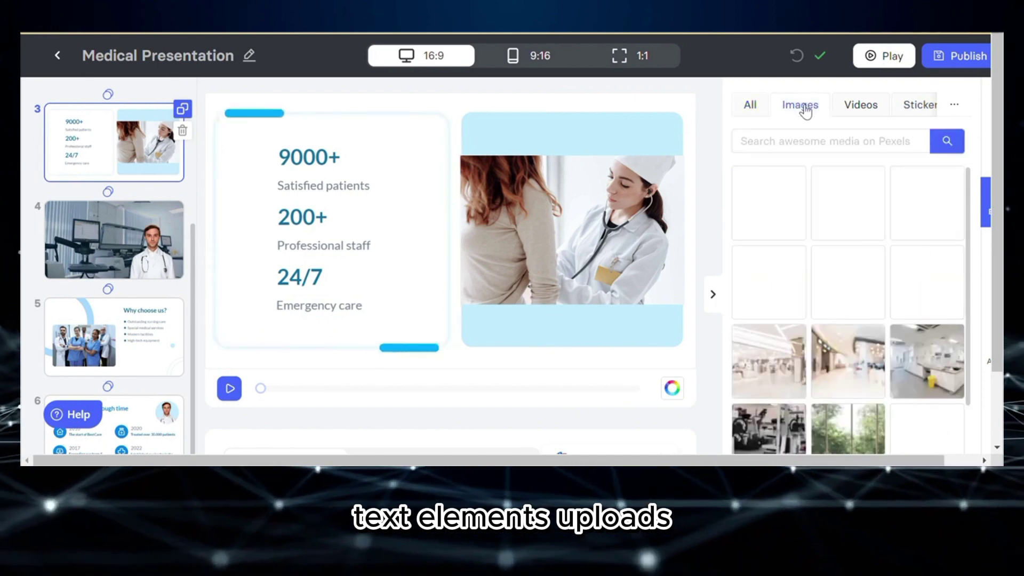
pyautogui.scroll(-3, 853, 344)
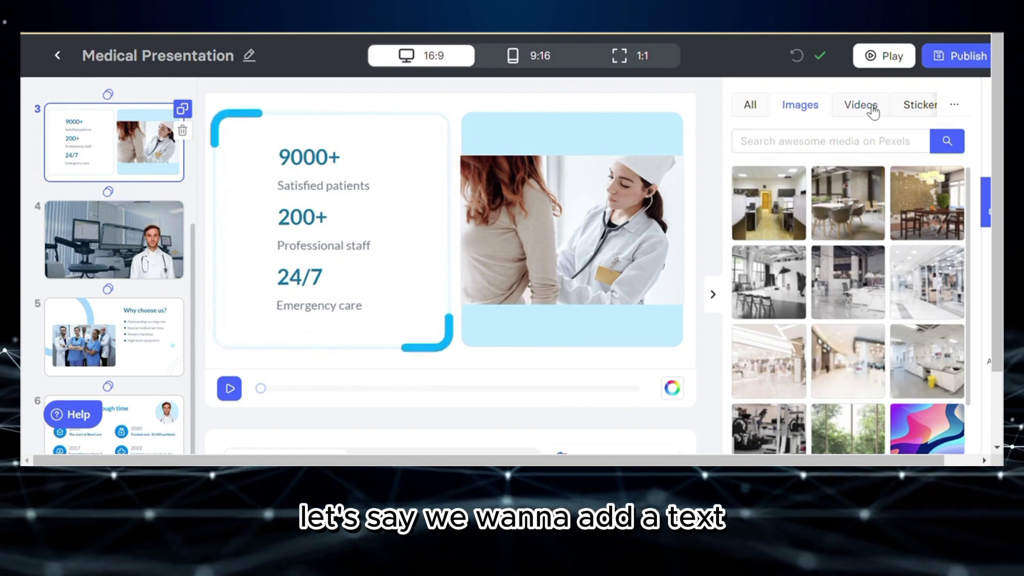
pyautogui.click(871, 108)
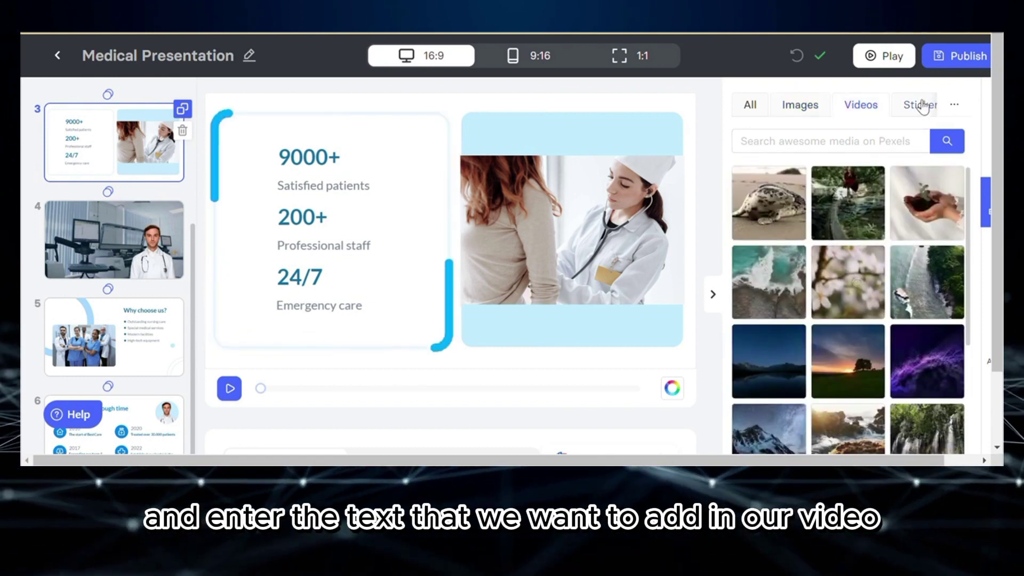
pyautogui.click(924, 106)
pyautogui.click(953, 103)
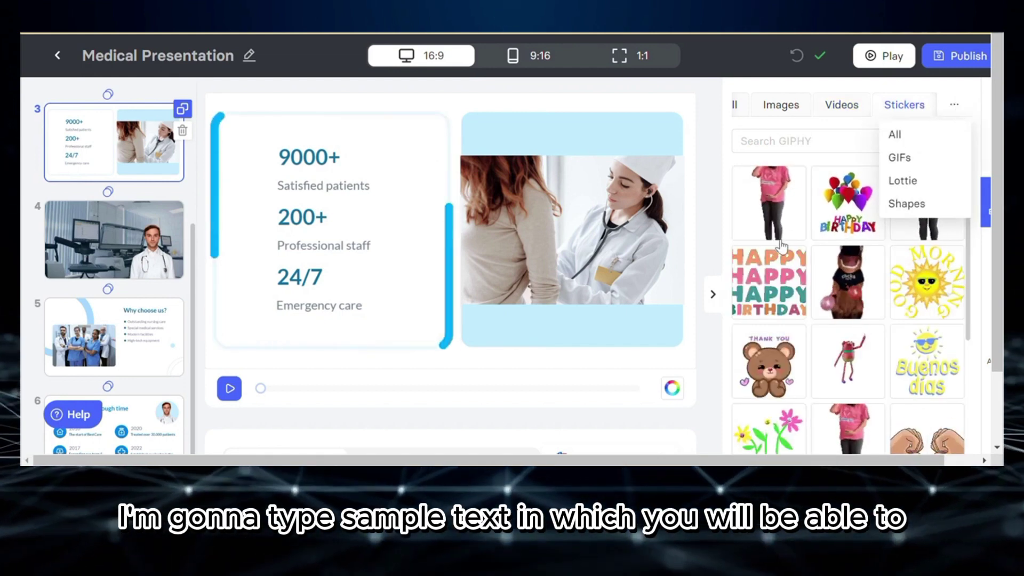
# Step: Add a default text box to slide 3, the one with the patient and staff figures
pyautogui.hscroll(1, 981, 213)
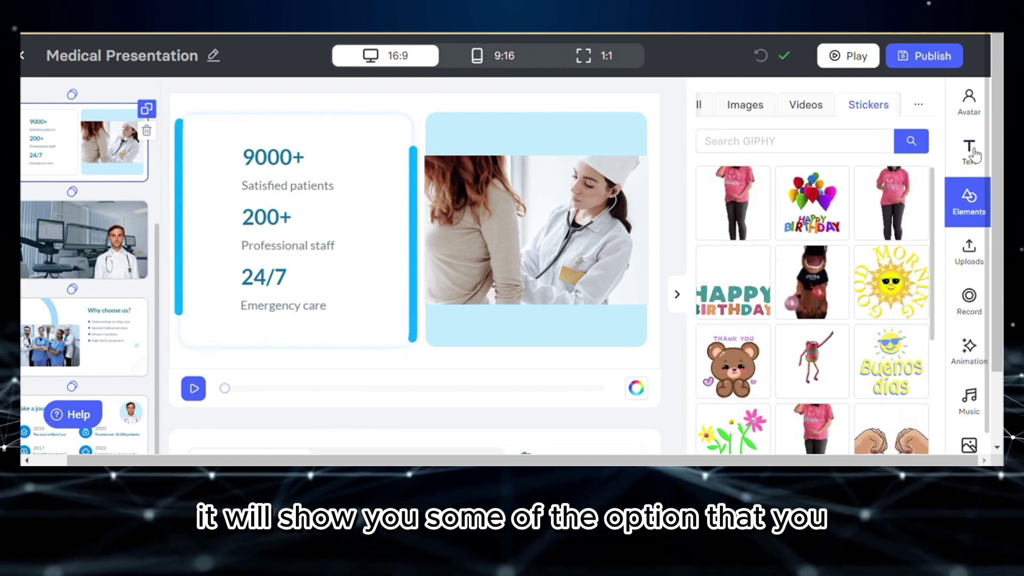
pyautogui.click(969, 152)
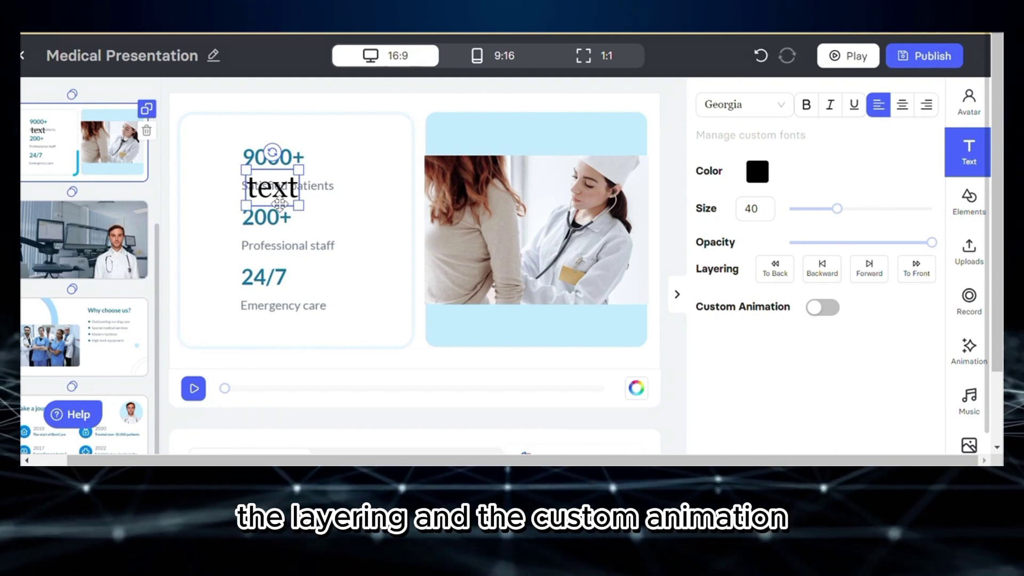
# Step: Add a text box reading "Sample Text" below the bullet list on the "Why choose us?" slide
pyautogui.click(95, 328)
pyautogui.click(968, 202)
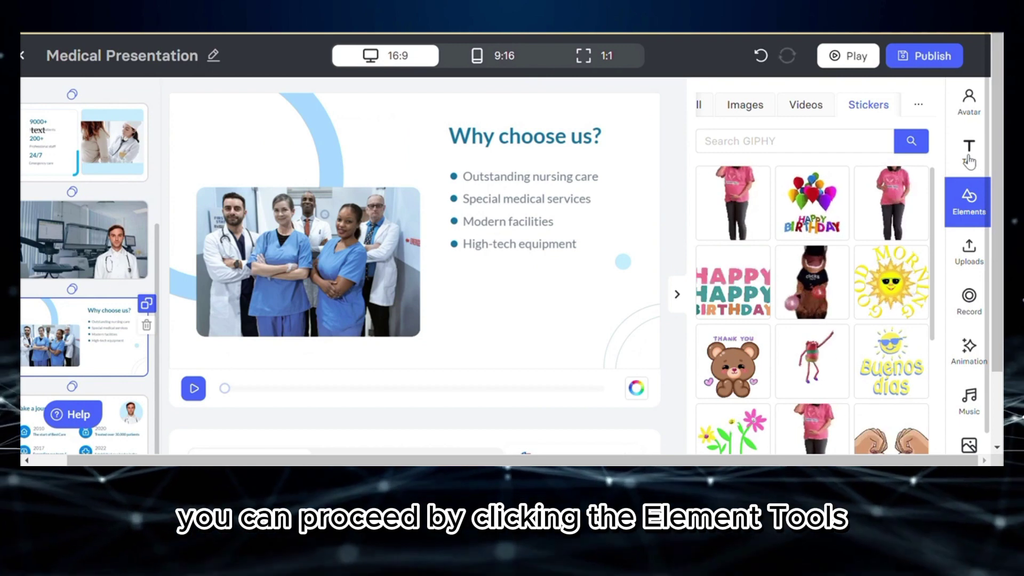
pyautogui.click(969, 160)
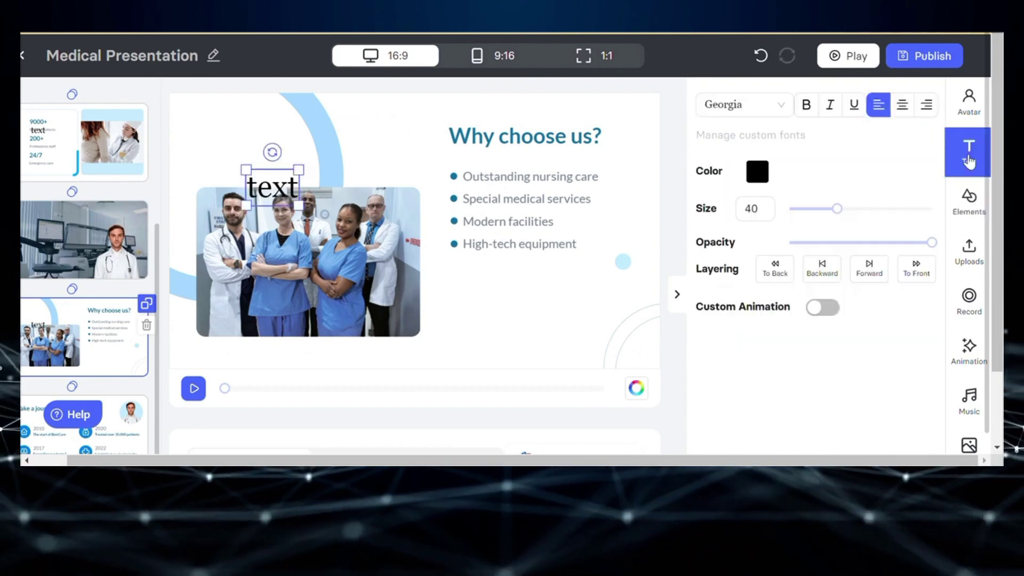
pyautogui.moveTo(292, 192); pyautogui.dragTo(518, 306)
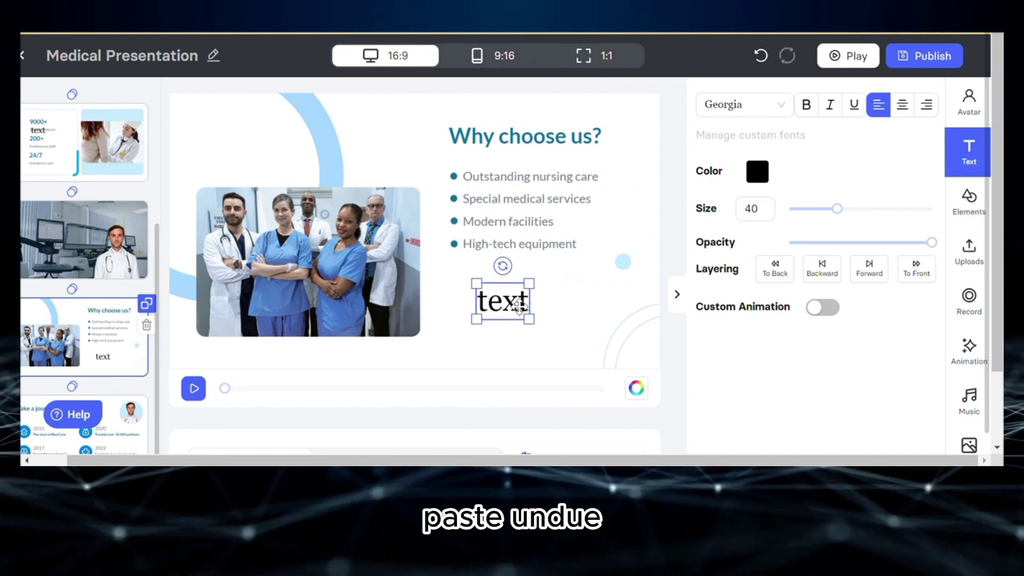
pyautogui.doubleClick(518, 307)
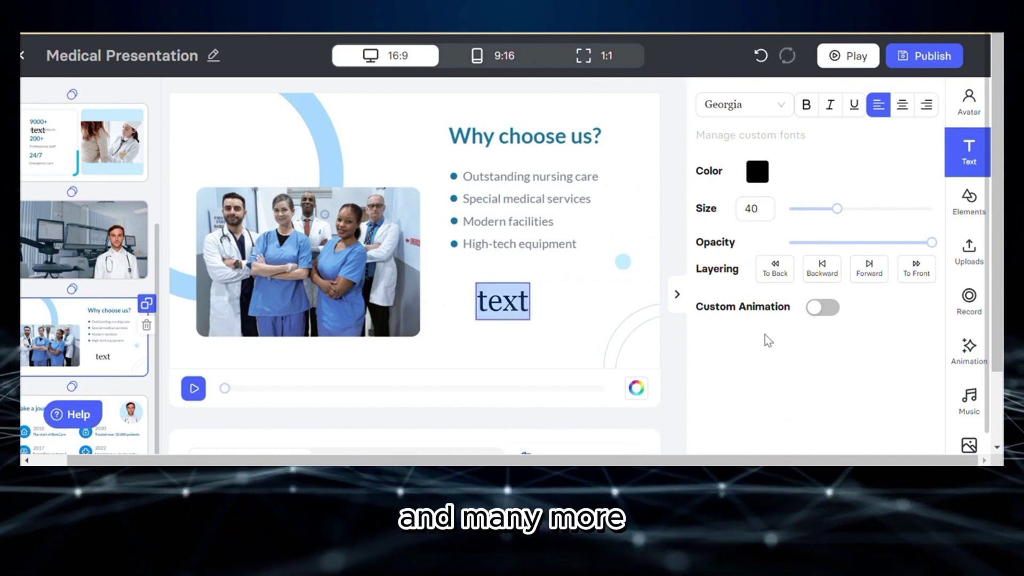
pyautogui.write('Sample ')
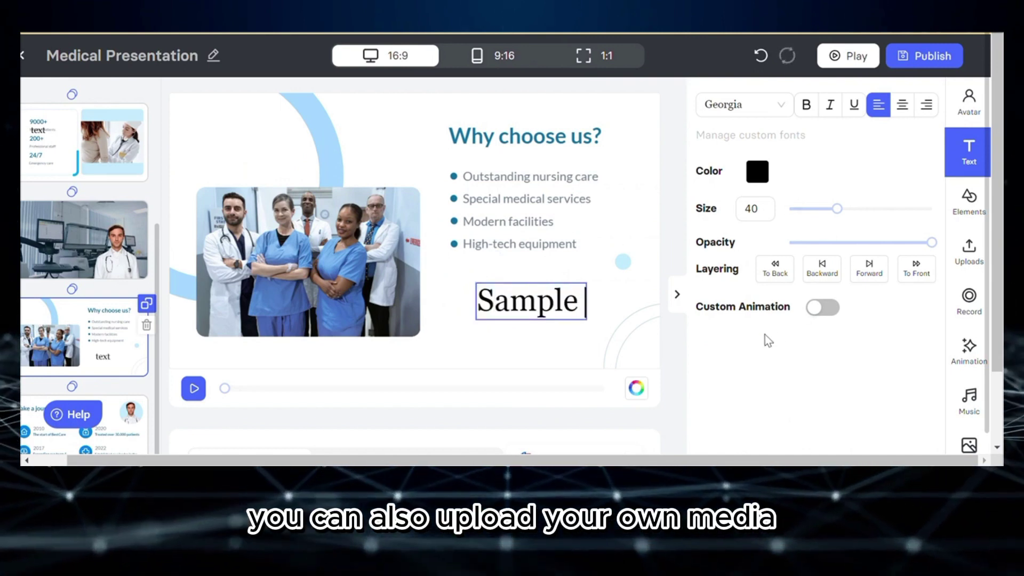
pyautogui.write('Text')
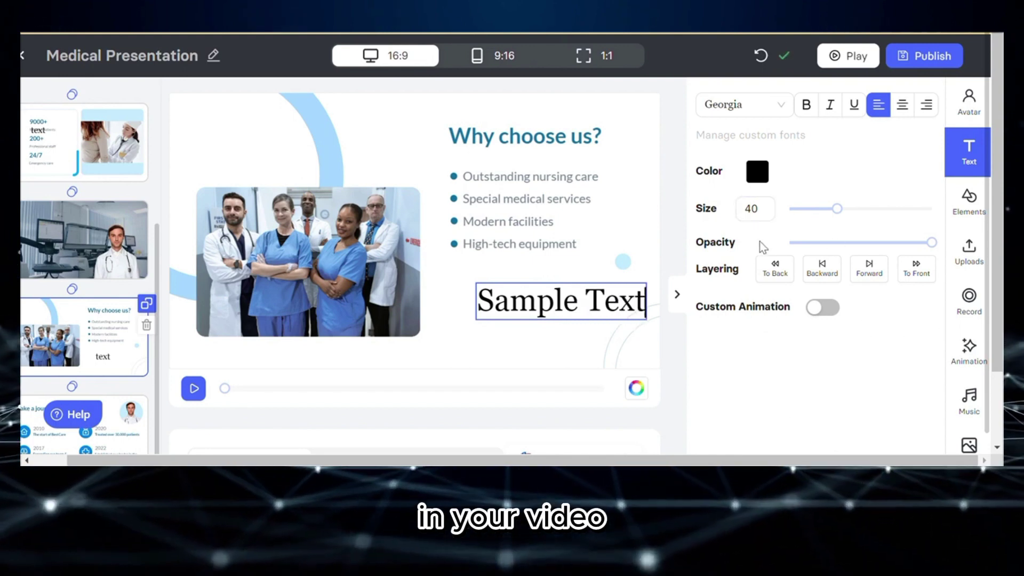
# Step: Recolor the "Sample Text" box with the slate grey video color and set its font size to 35
pyautogui.click(753, 172)
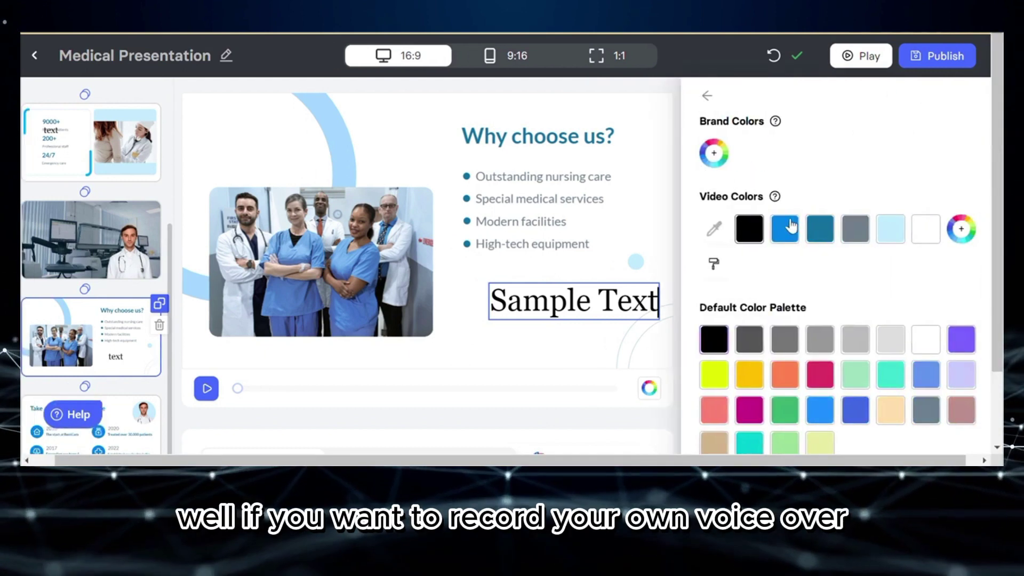
pyautogui.click(786, 228)
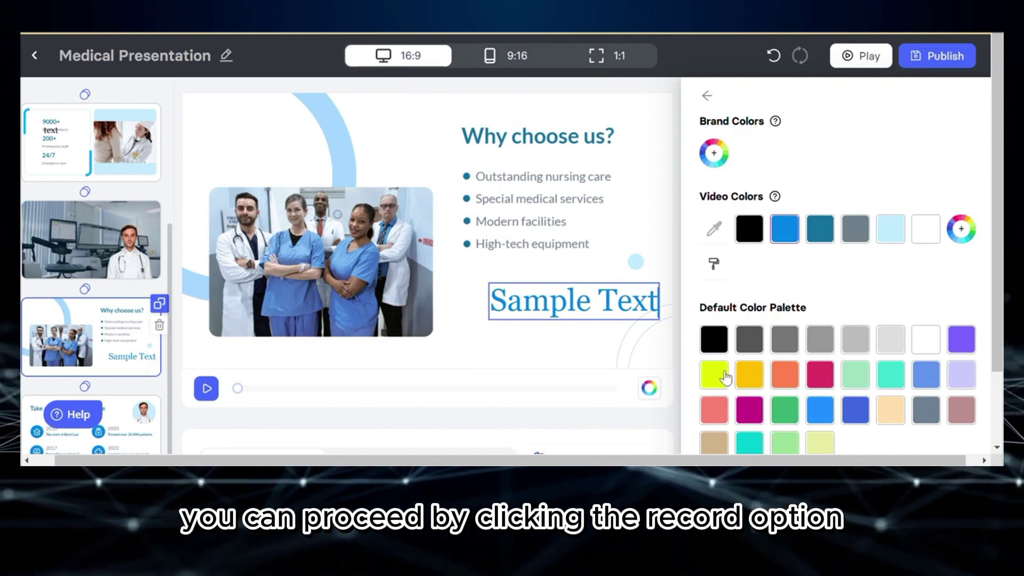
pyautogui.click(707, 95)
pyautogui.click(779, 216)
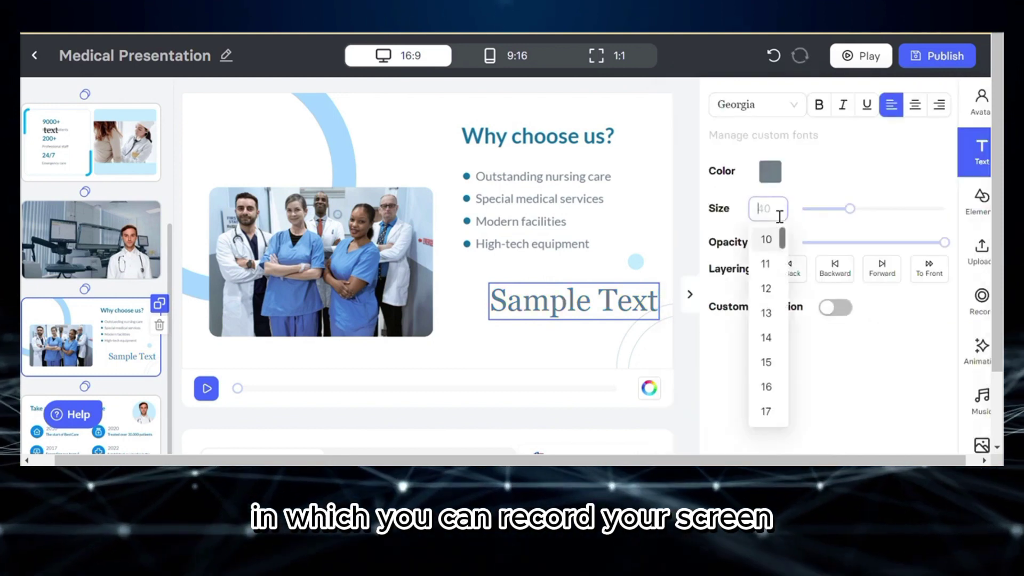
pyautogui.scroll(-8, 767, 410)
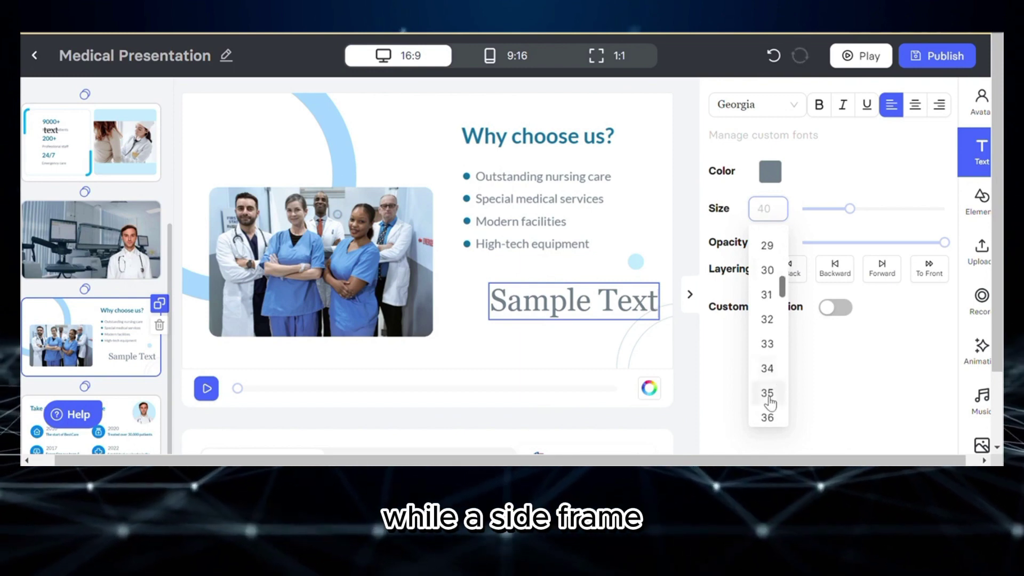
pyautogui.click(768, 389)
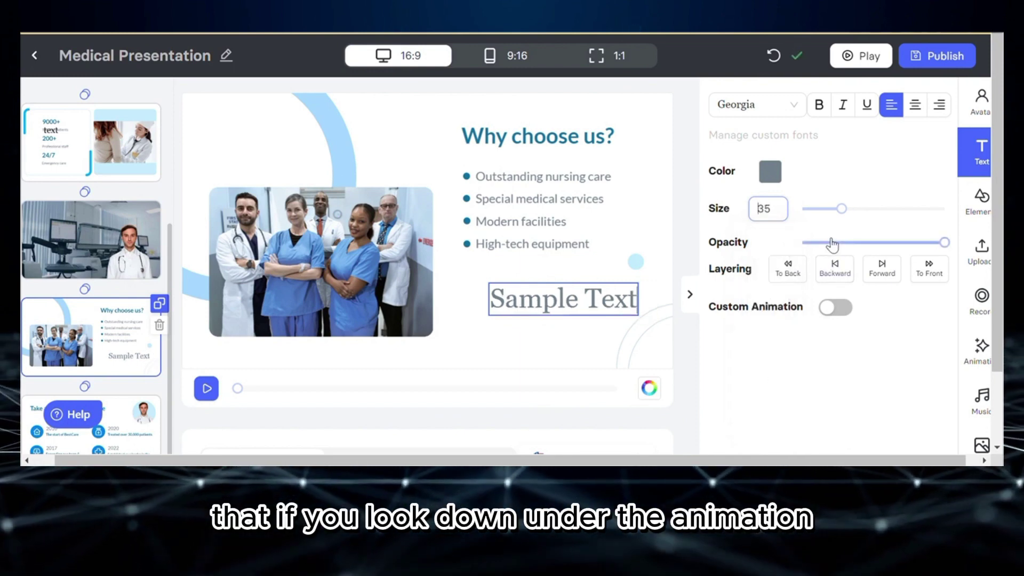
# Step: Look over the "Sample Text" formatting settings and the available element, media upload and screen recording options
pyautogui.click(945, 244)
pyautogui.scroll(-3, 933, 318)
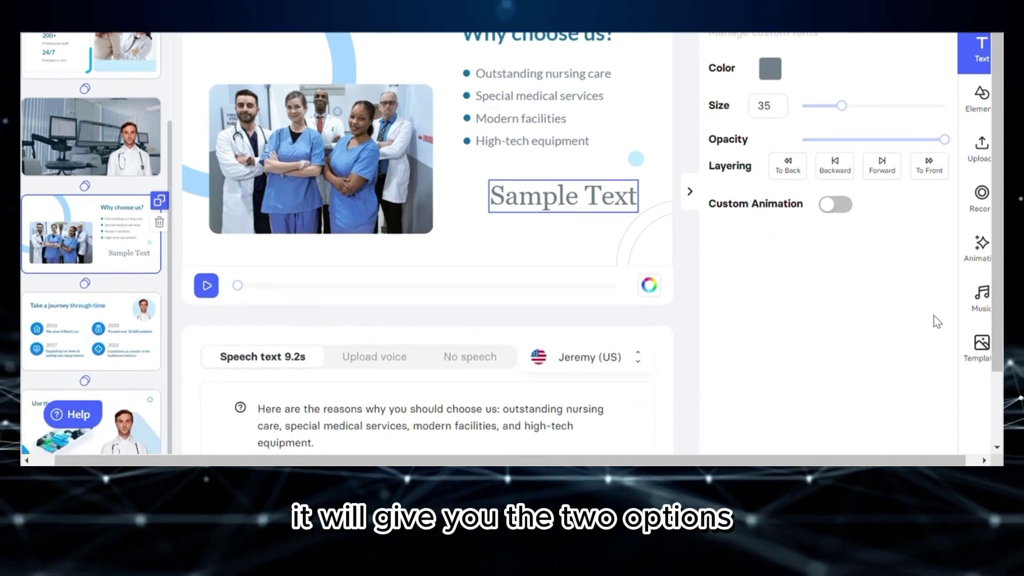
pyautogui.scroll(3, 933, 318)
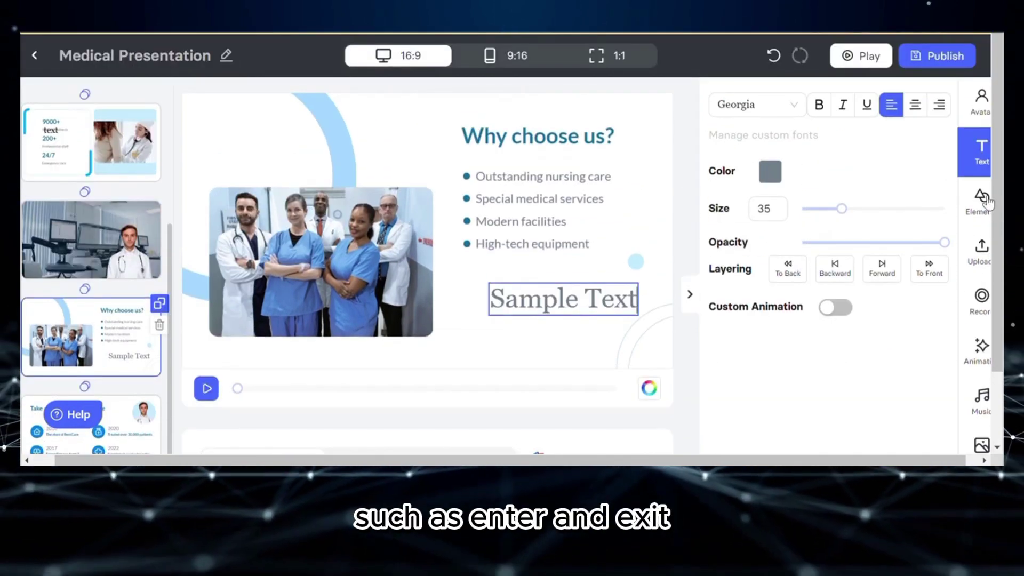
pyautogui.click(982, 198)
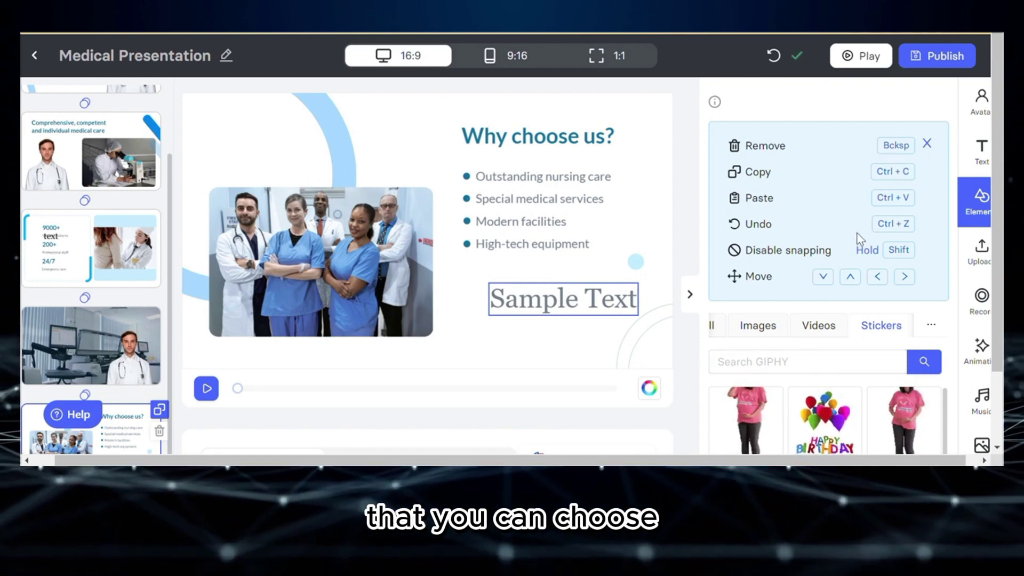
pyautogui.click(981, 248)
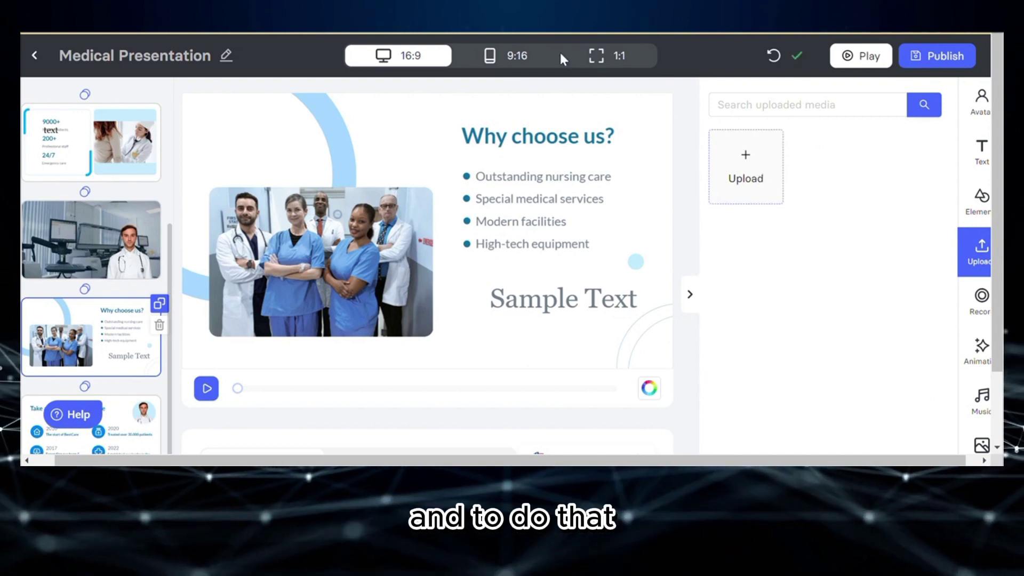
pyautogui.scroll(-3, 140, 318)
pyautogui.scroll(3, 140, 319)
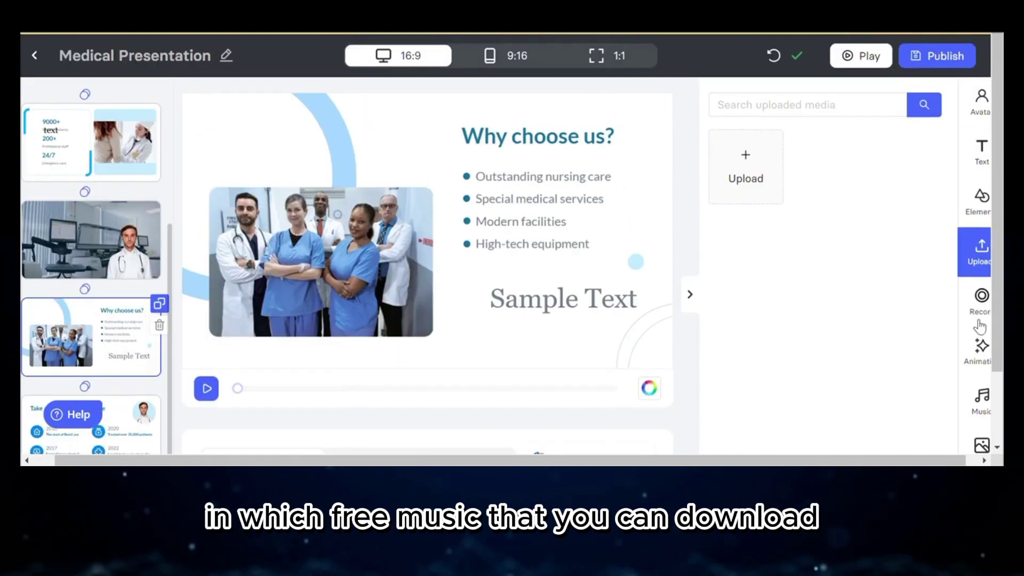
pyautogui.click(981, 309)
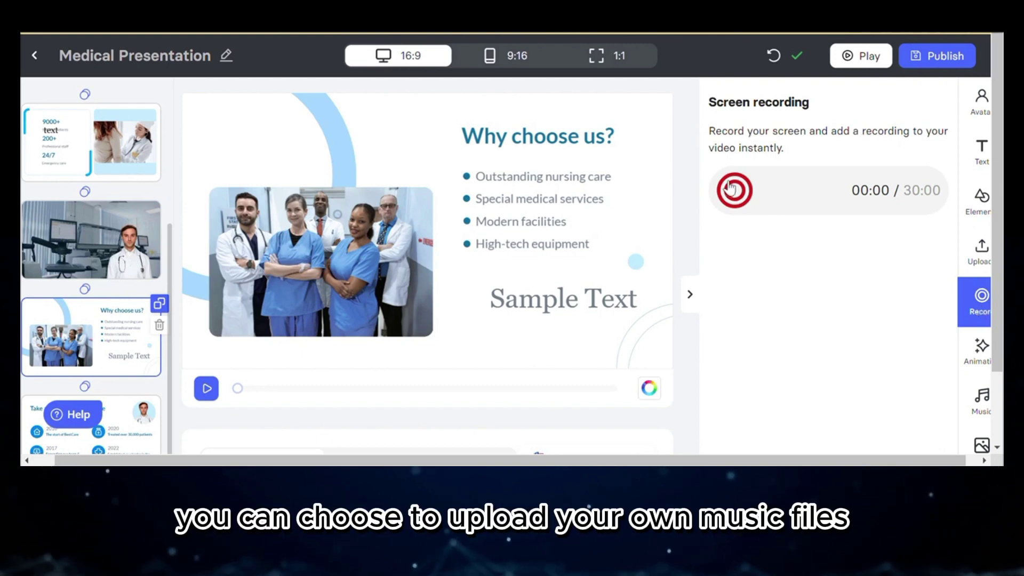
# Step: Review the enter animation options for whole slides, switching to slide 4 with the doctor beside the monitors
pyautogui.click(984, 360)
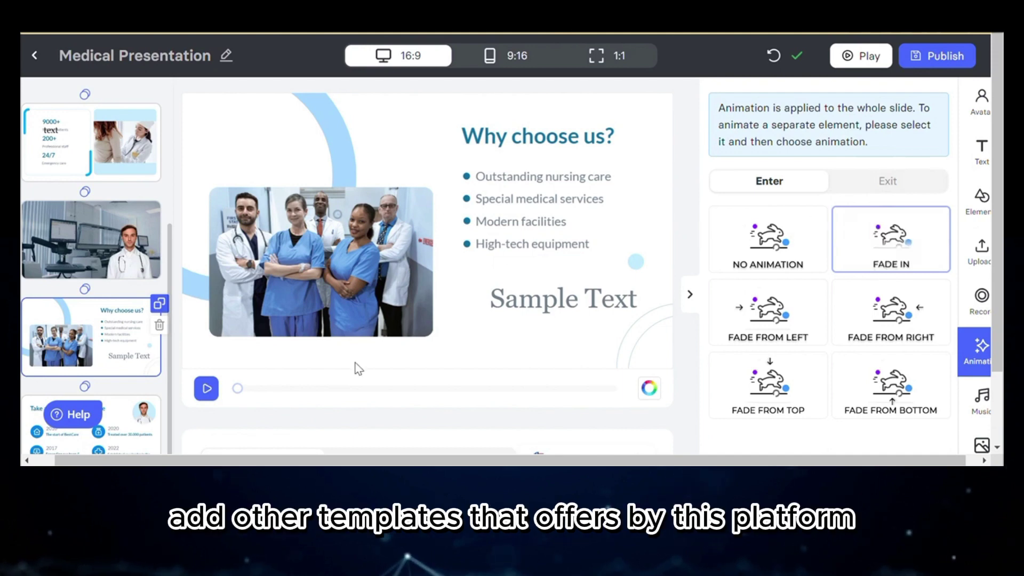
pyautogui.click(123, 227)
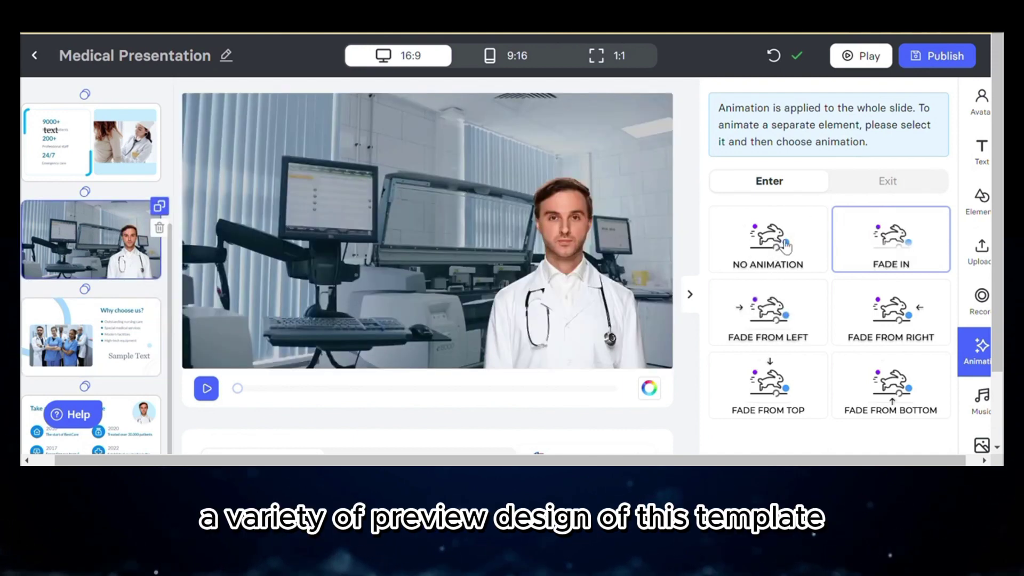
pyautogui.scroll(-3, 891, 368)
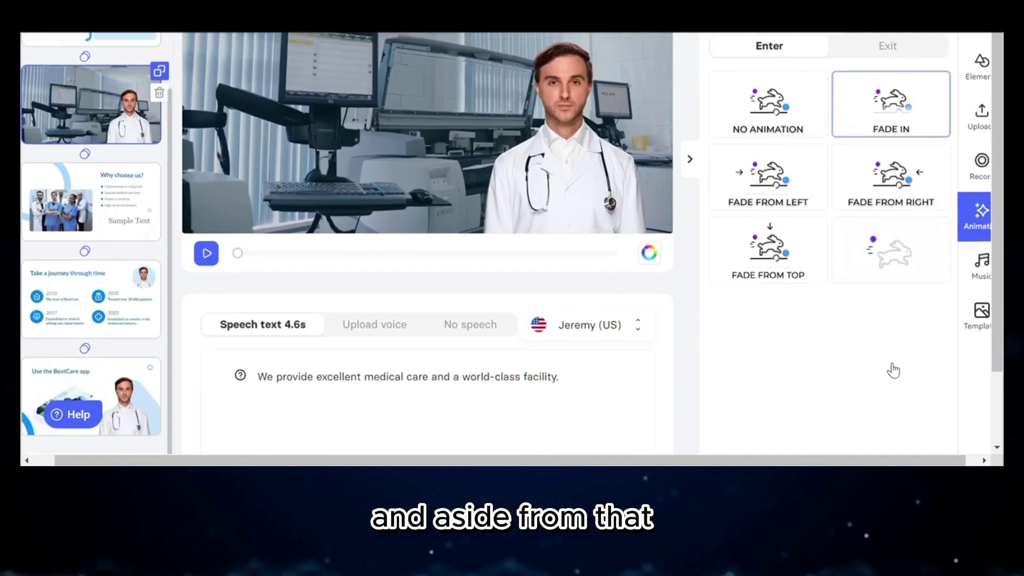
pyautogui.scroll(3, 891, 368)
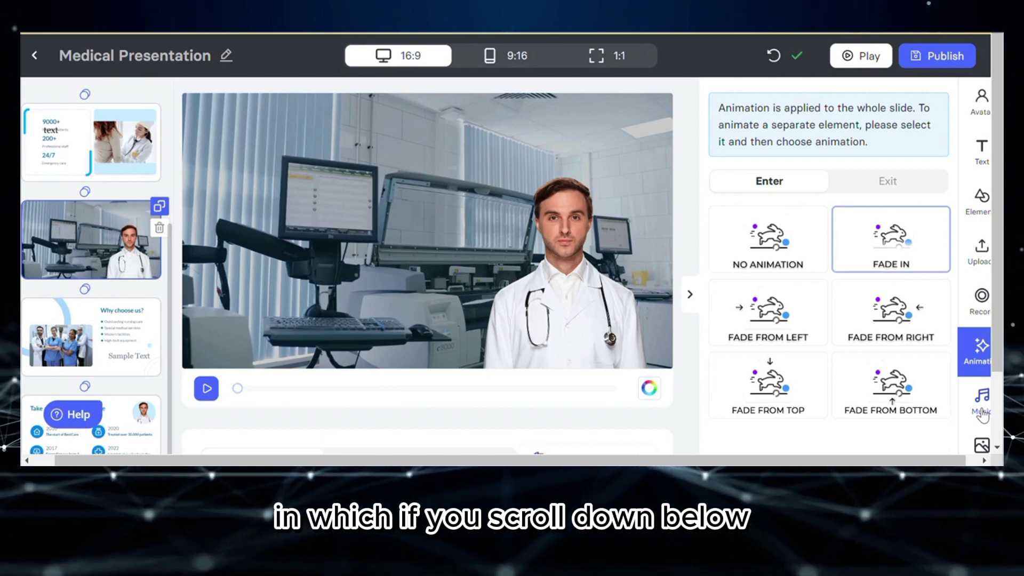
# Step: Lower the background music volume slightly and browse the list of stock music tracks
pyautogui.click(981, 406)
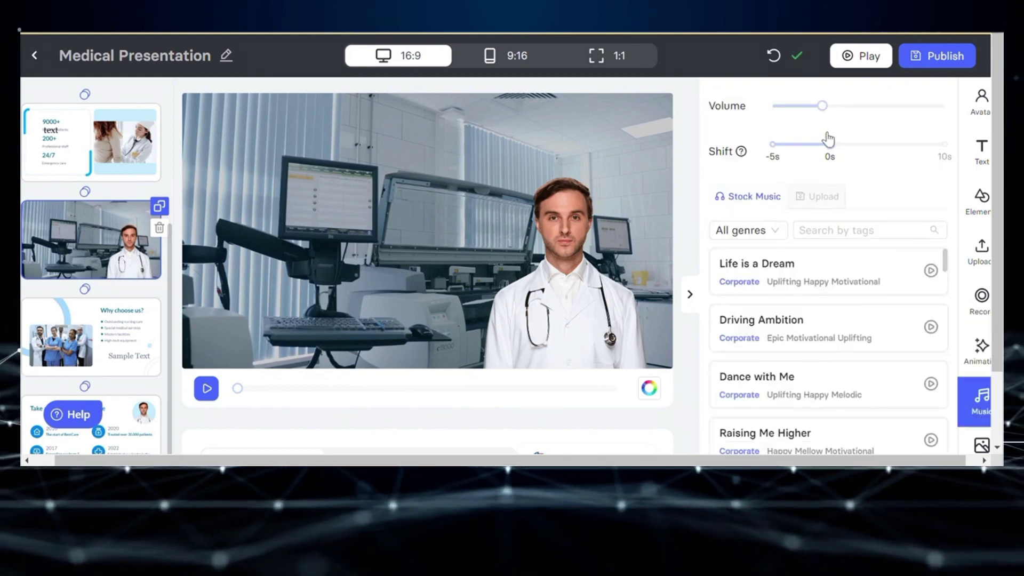
pyautogui.moveTo(823, 107)
pyautogui.mouseDown()
pyautogui.moveTo(817, 115)
pyautogui.moveTo(827, 118)
pyautogui.mouseUp()
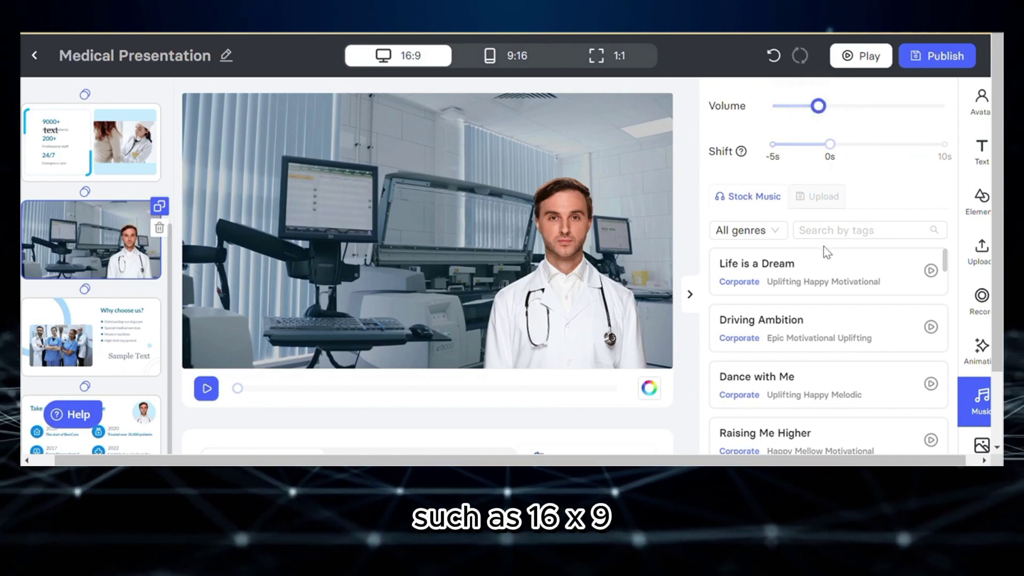
pyautogui.scroll(-3, 823, 246)
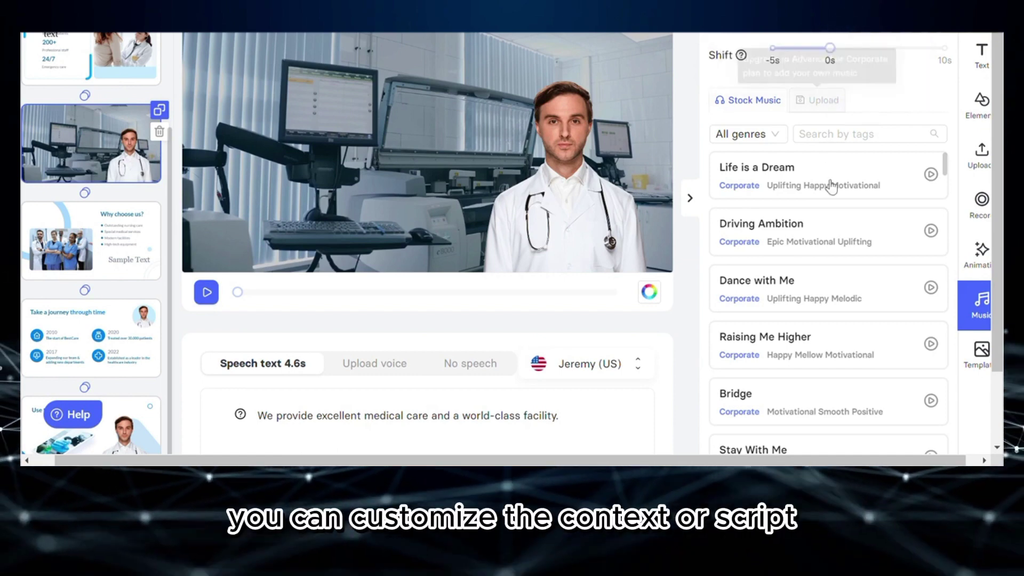
pyautogui.scroll(-9, 788, 403)
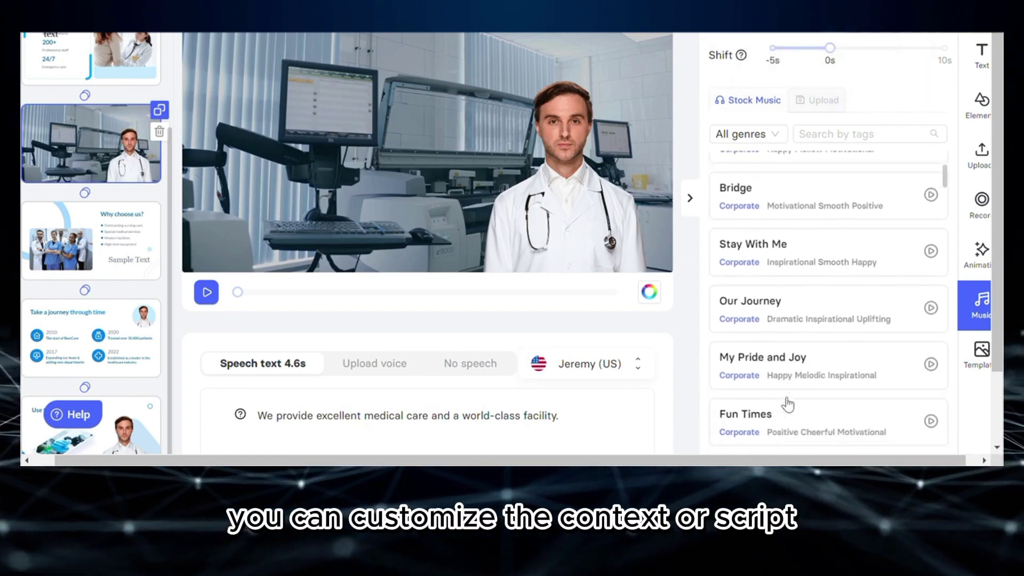
pyautogui.scroll(5, 788, 404)
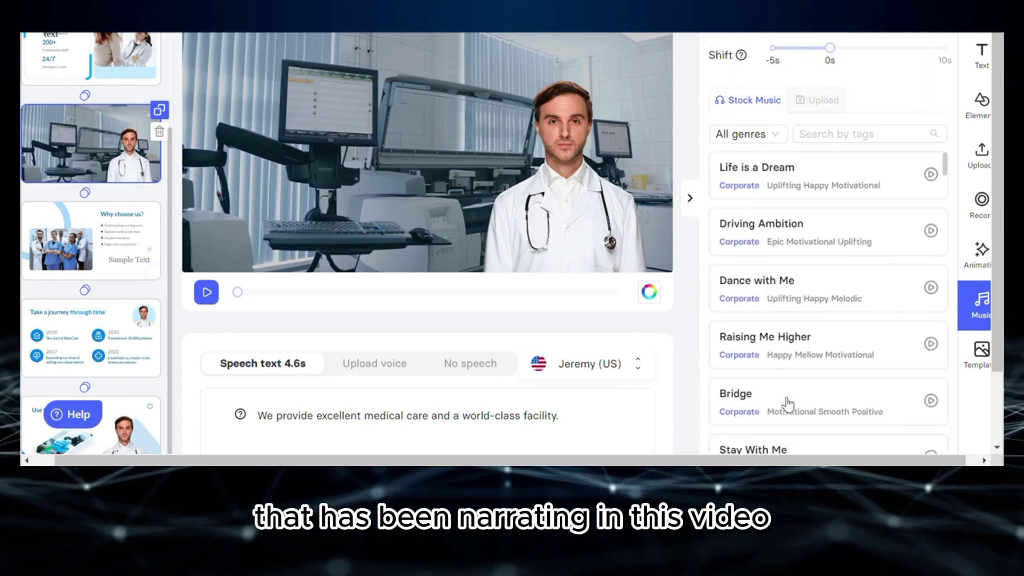
# Step: Browse the gallery of additional slide templates, and return to slide 3 with the patient and staff figures
pyautogui.click(981, 354)
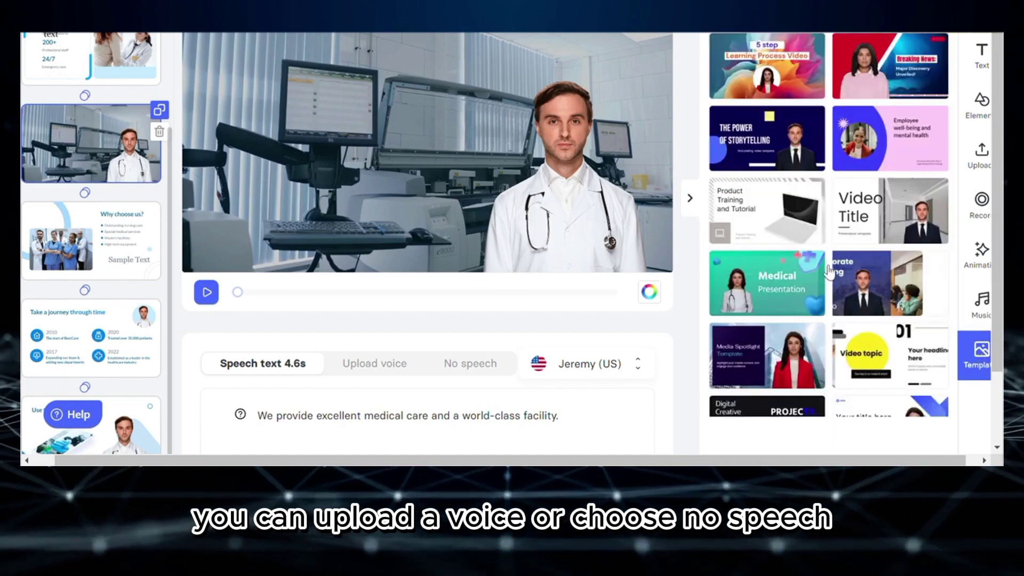
pyautogui.scroll(3, 826, 185)
pyautogui.scroll(-15, 825, 185)
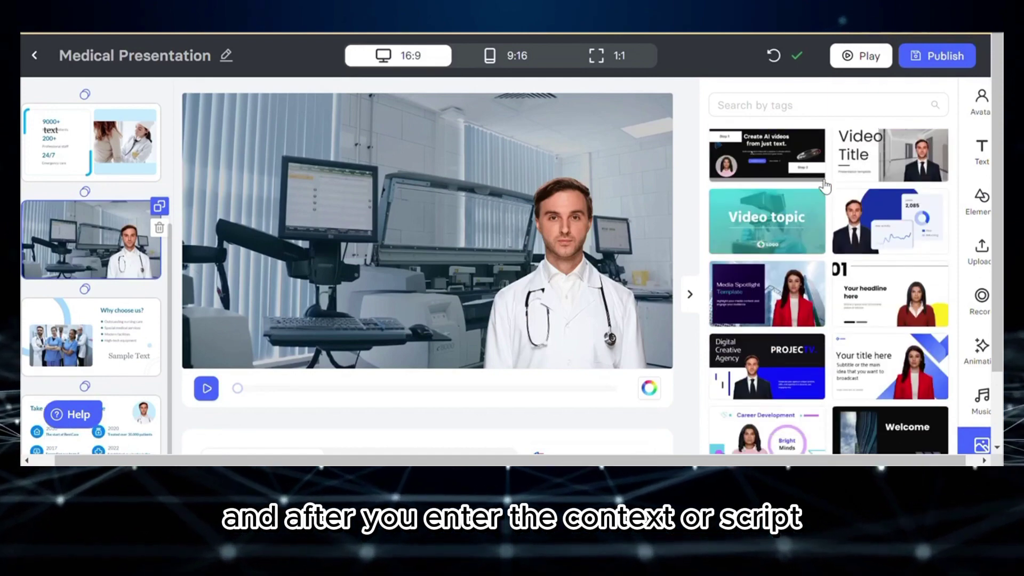
pyautogui.scroll(-1, 825, 186)
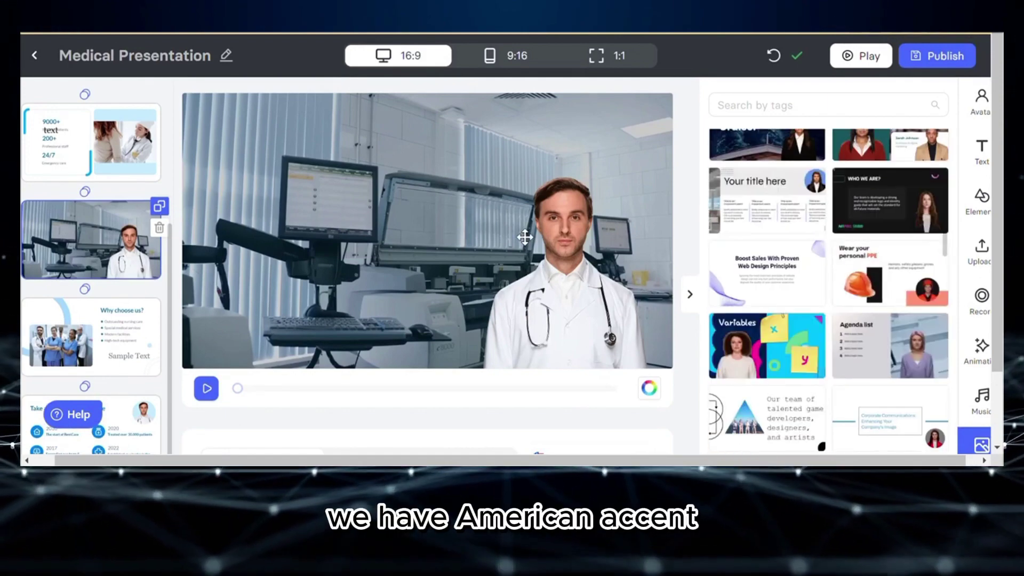
pyautogui.hscroll(-2, 525, 237)
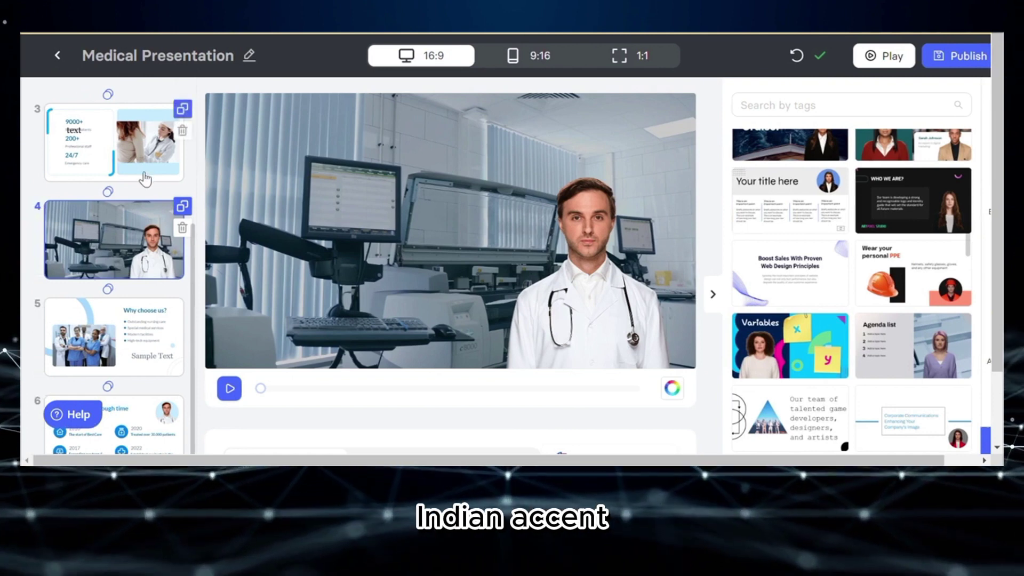
pyautogui.scroll(3, 145, 180)
pyautogui.click(133, 320)
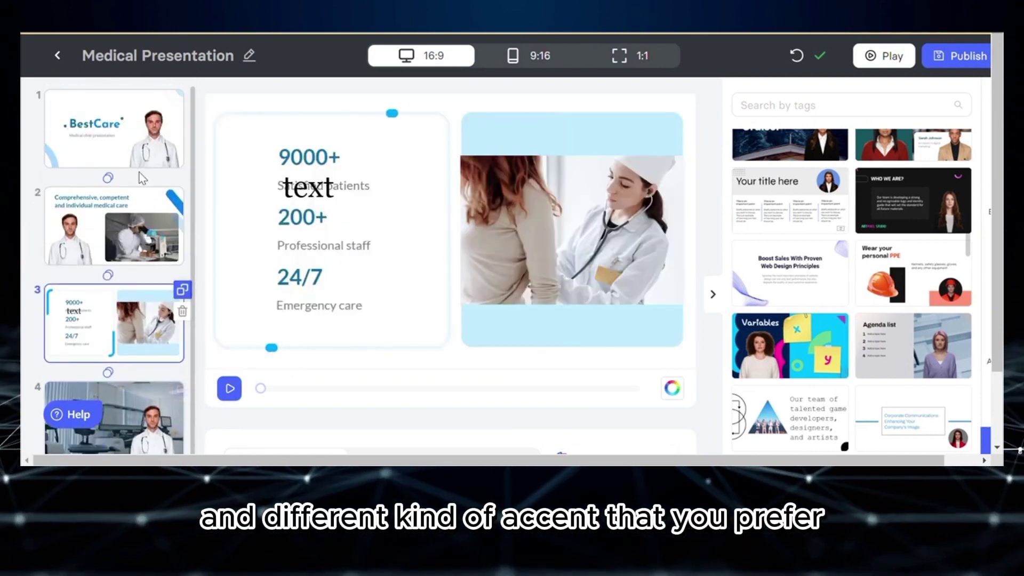